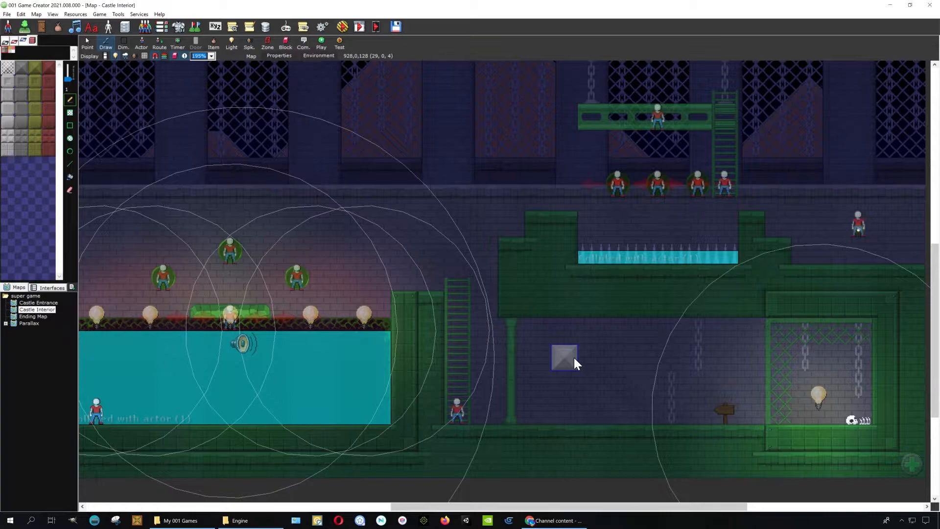
scroll(572, 353, down, 1)
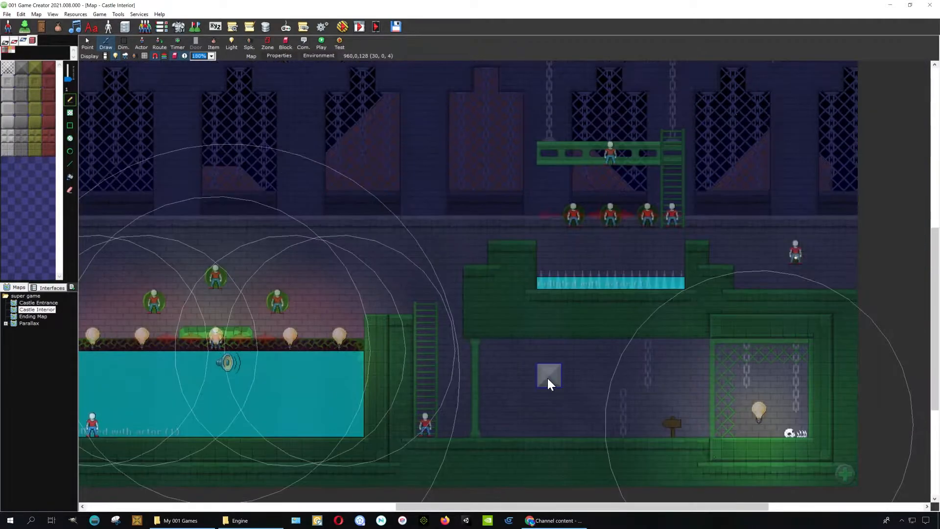
middle_drag(401, 350, 426, 349)
middle_drag(616, 365, 542, 365)
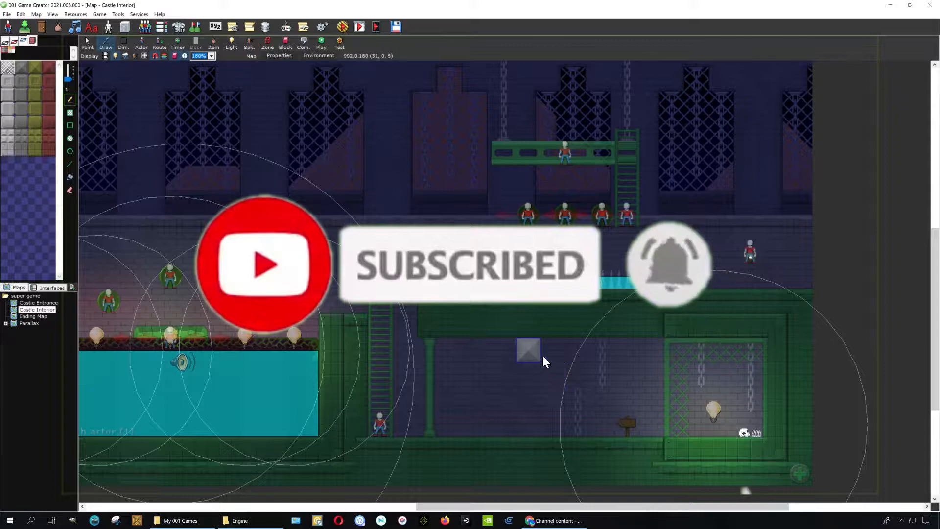
middle_drag(544, 356, 651, 391)
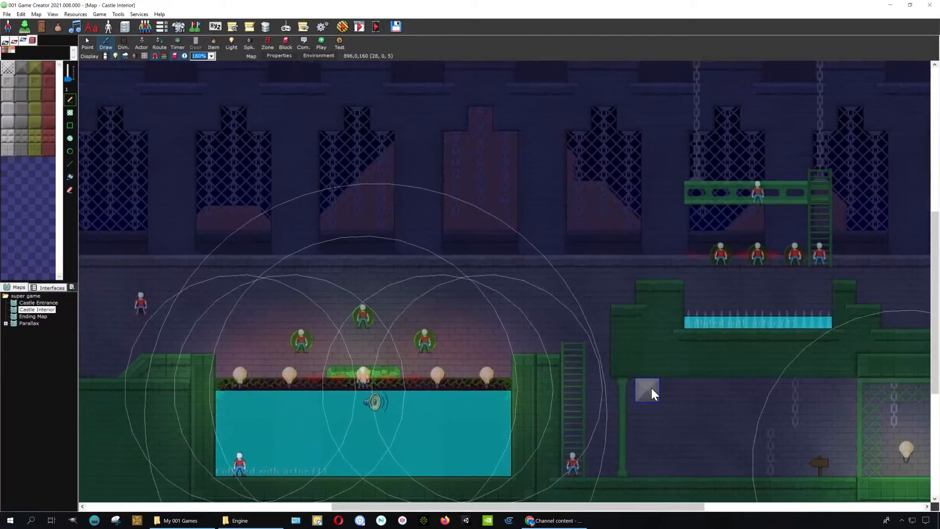
mouse_move(267, 304)
middle_down()
mouse_move(407, 351)
mouse_move(434, 381)
mouse_move(375, 286)
mouse_move(313, 230)
mouse_move(447, 331)
mouse_move(464, 331)
mouse_move(289, 248)
middle_up()
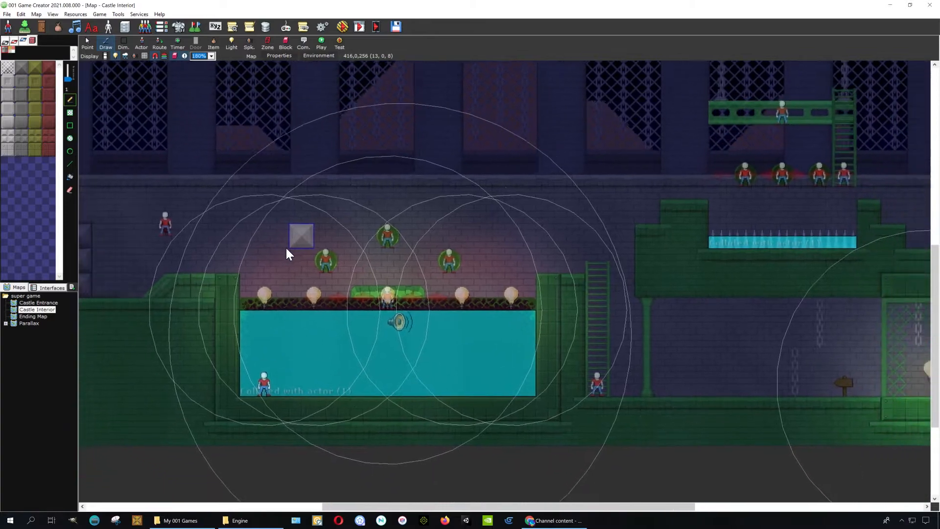
middle_drag(735, 350, 608, 349)
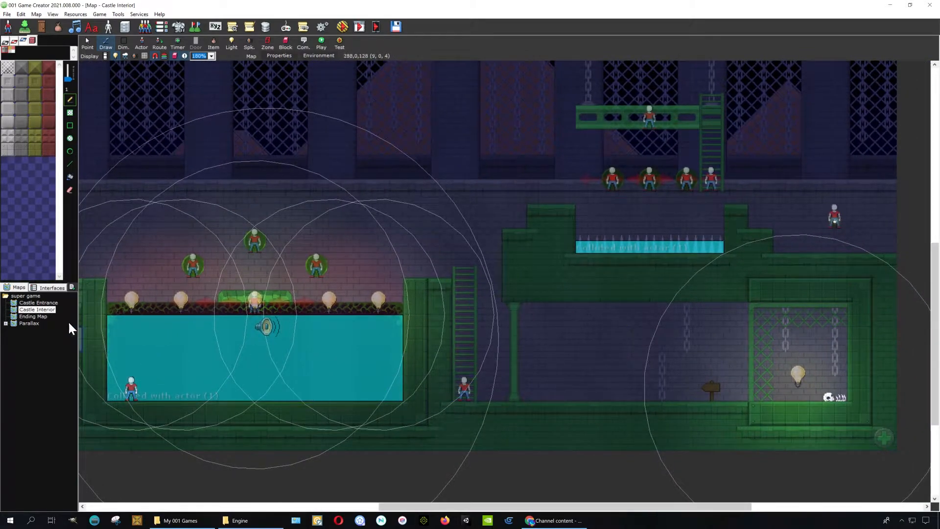
Step: Open the environment settings of the Castle Interior map to look at them and close them
right_click(41, 311)
click(79, 370)
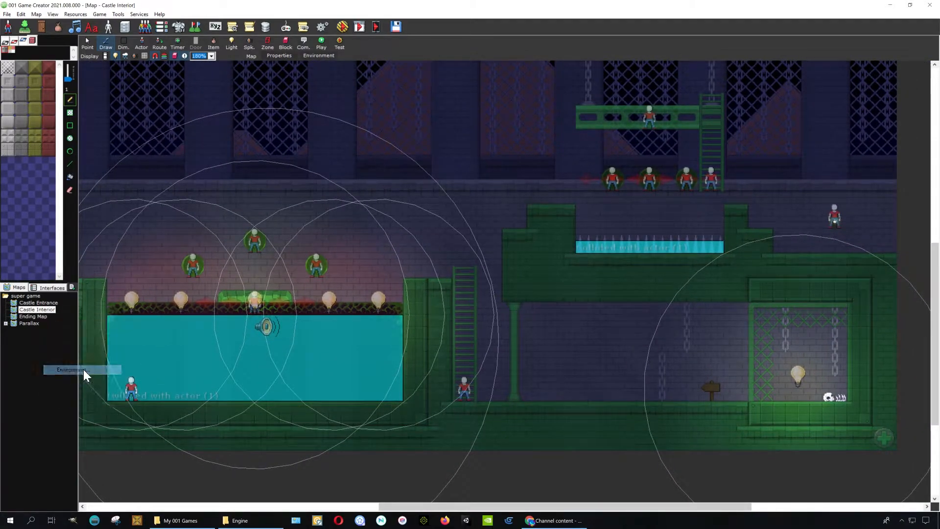
click(369, 179)
click(533, 348)
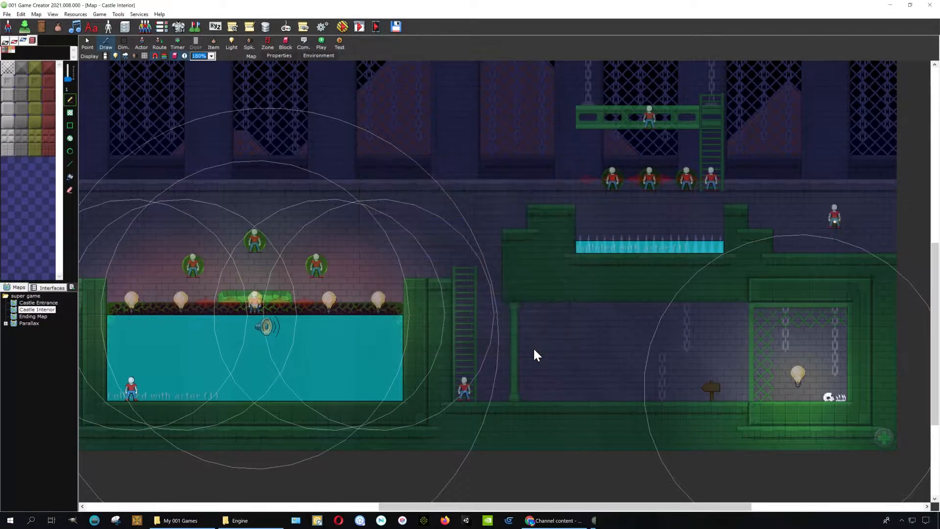
Step: Test-run the game in the Castle Interior map and take the character up the ladder beside the lava pit
middle_drag(657, 354, 638, 367)
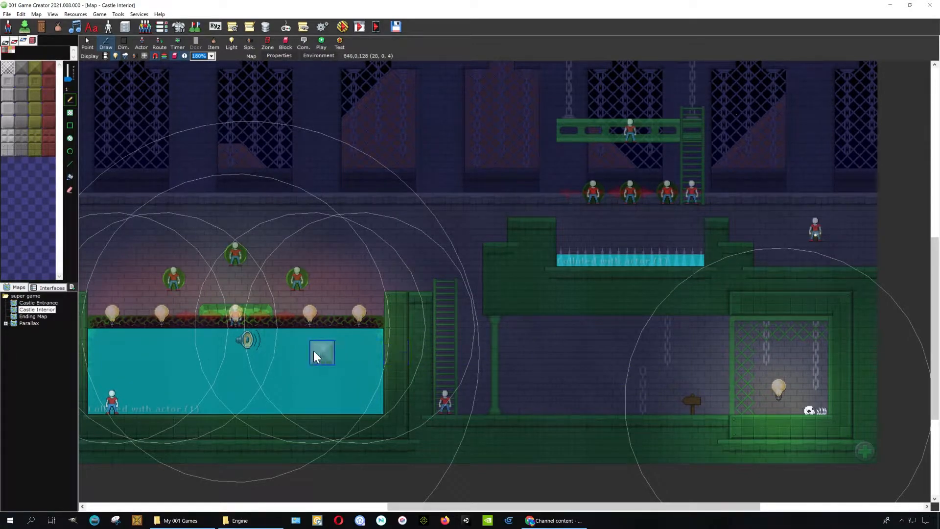
middle_drag(339, 274, 530, 294)
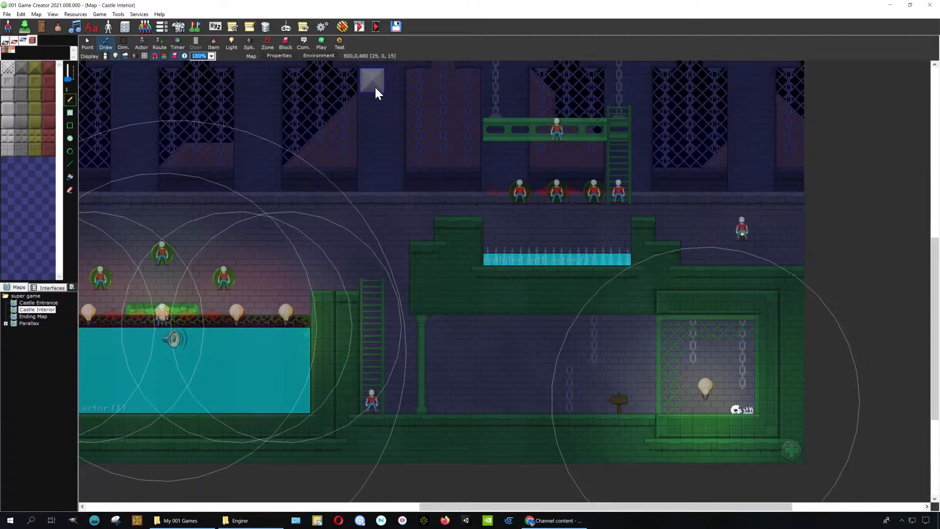
click(344, 27)
click(458, 286)
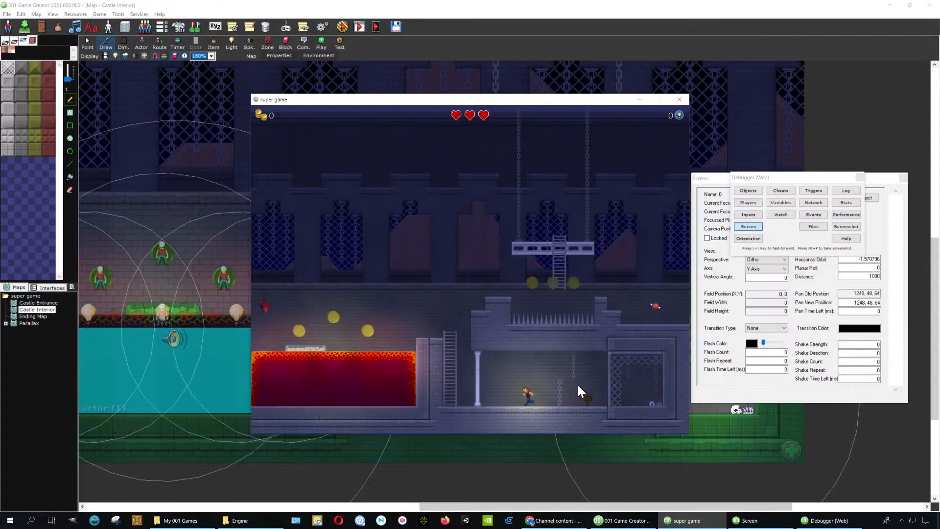
key(Left)
key(Right)
key(space)
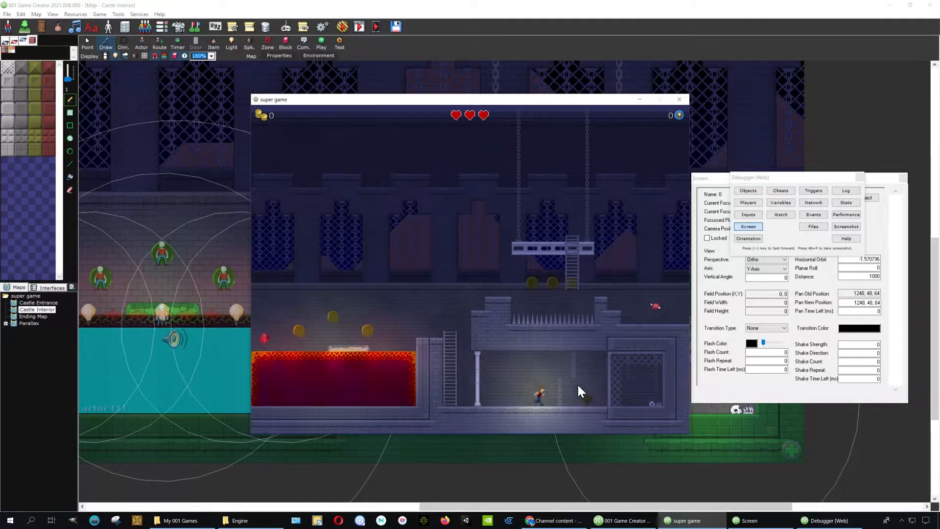
key(space)
key(Left)
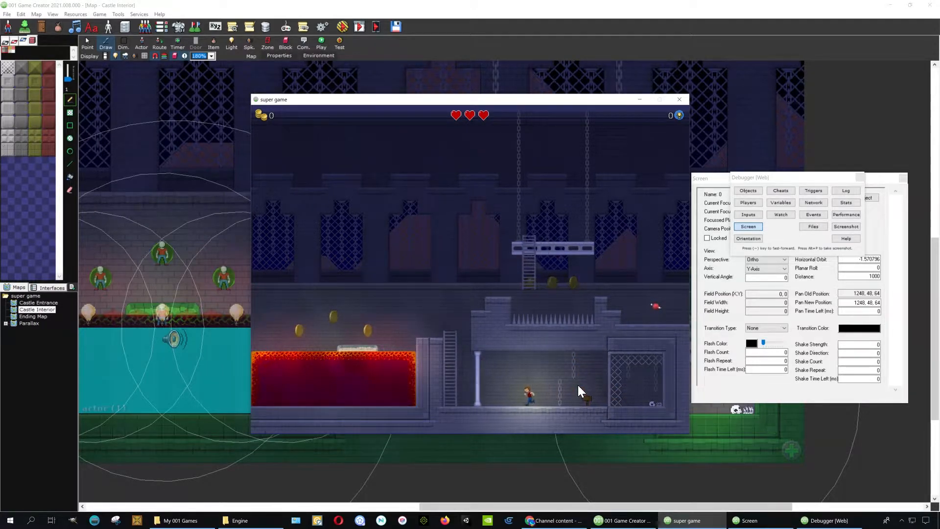
key(Left)
key(Up)
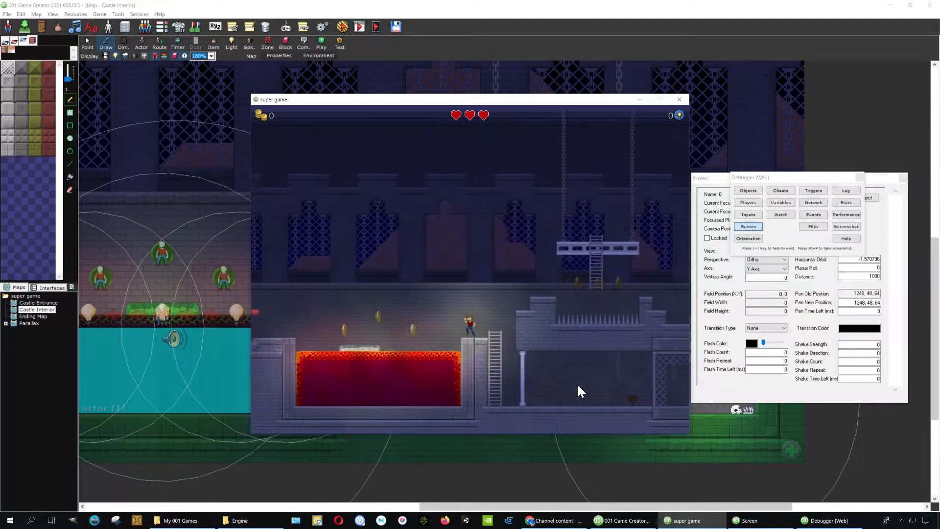
Step: Jump the character over the ledges and past the spikes to collect the red pickup, and close the test game
key(space)
key(Right)
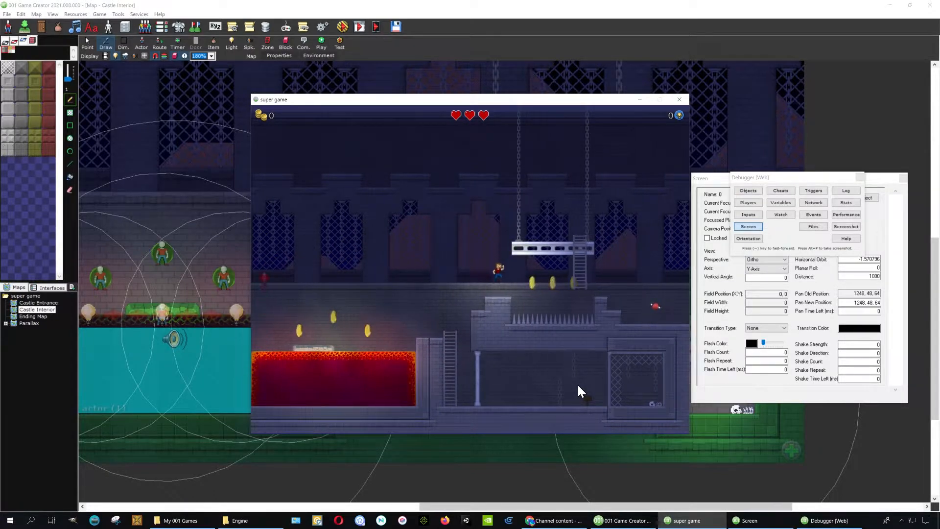
key(space)
key(Right)
key(Up)
key(Right)
key(space)
key(Left)
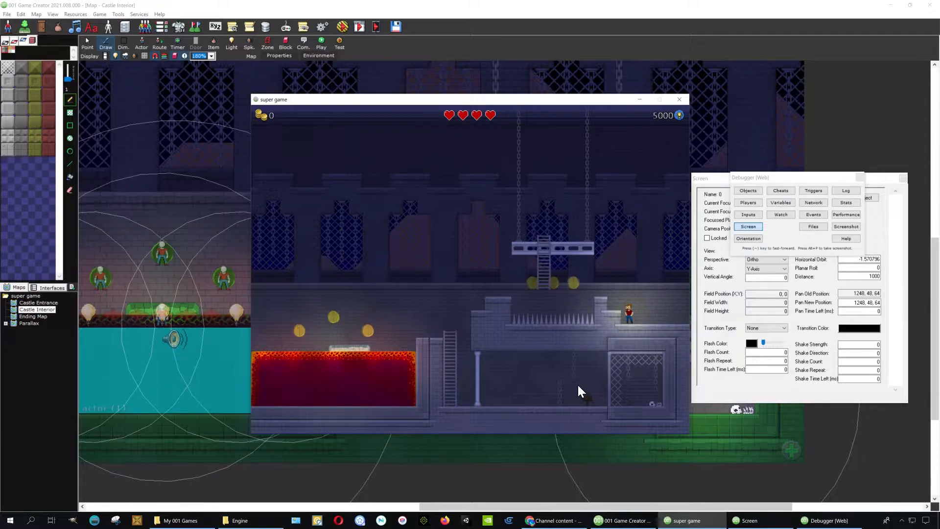
click(679, 99)
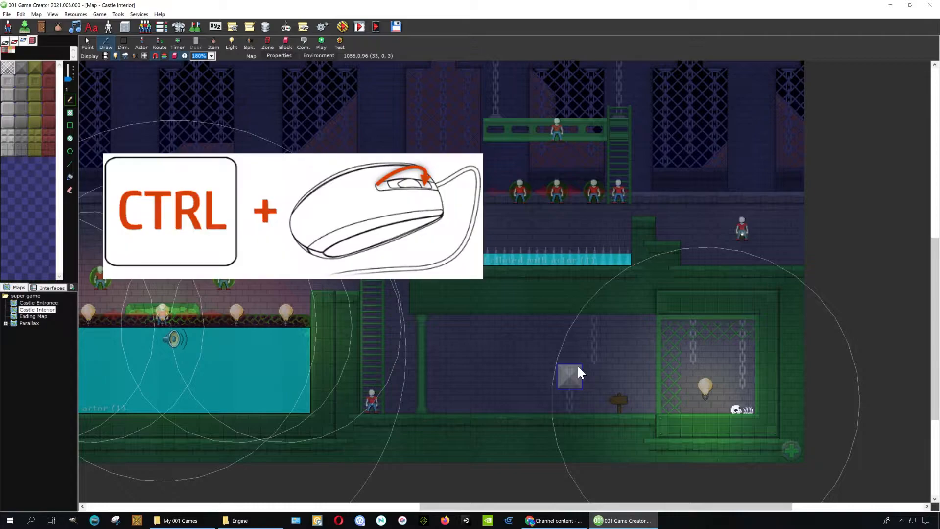
Step: Switch back and forth through the Castle Interior map's layers to examine what each one contains
ctrl+scroll(578, 367, down, 2)
ctrl+scroll(578, 366, up, 2)
ctrl+scroll(577, 366, down, 1)
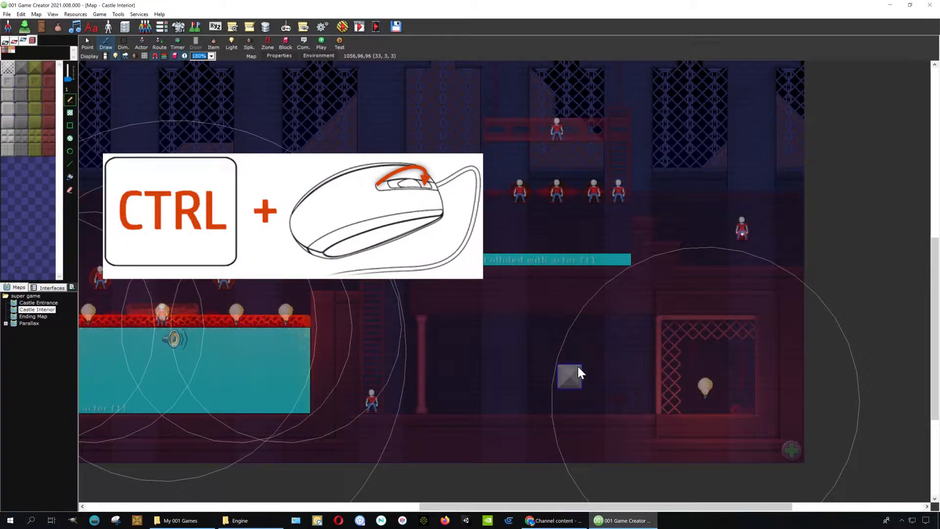
ctrl+scroll(582, 367, up, 1)
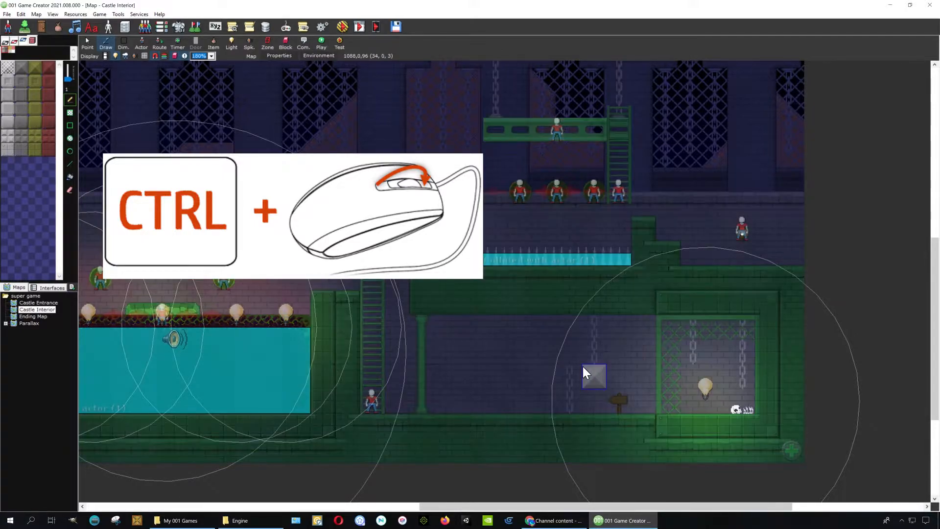
ctrl+scroll(545, 364, down, 1)
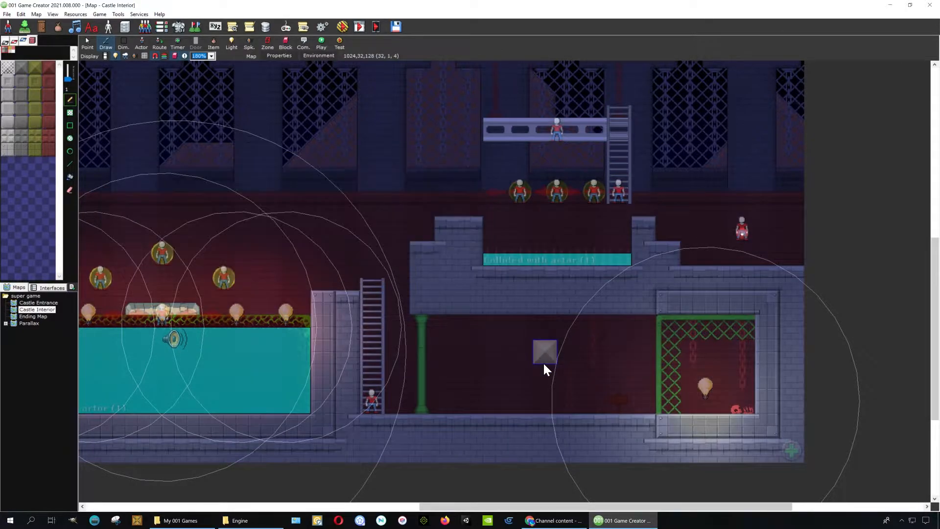
ctrl+scroll(545, 364, down, 1)
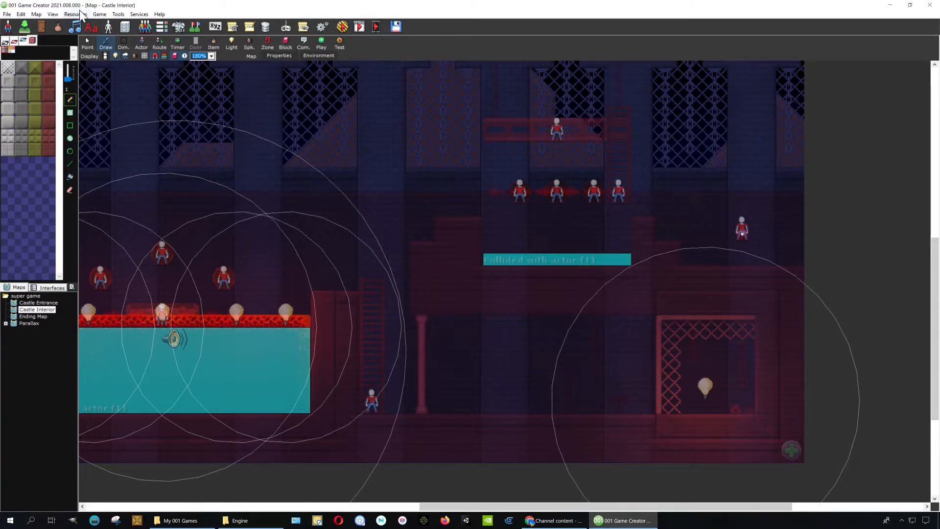
Step: Move up two layers from the deepest one to view the layer holding the walls, ladders and hanging platform
click(53, 14)
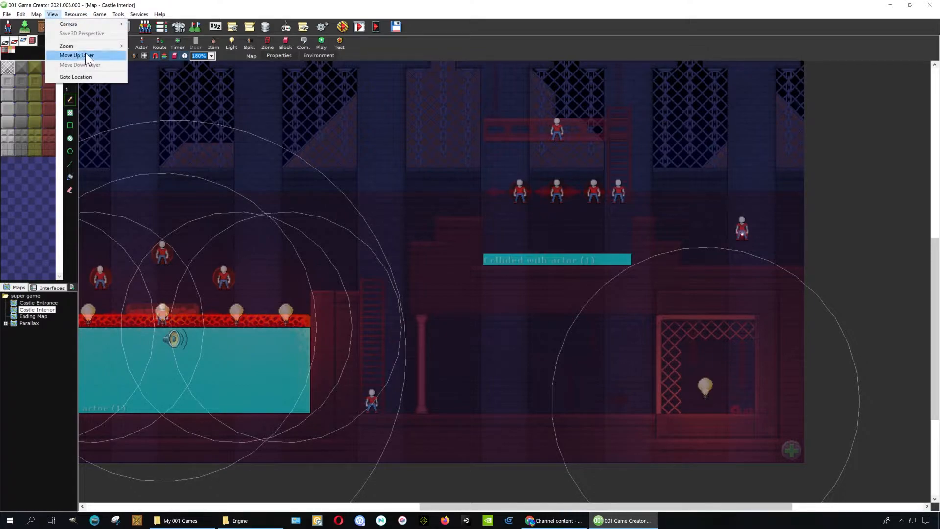
click(91, 56)
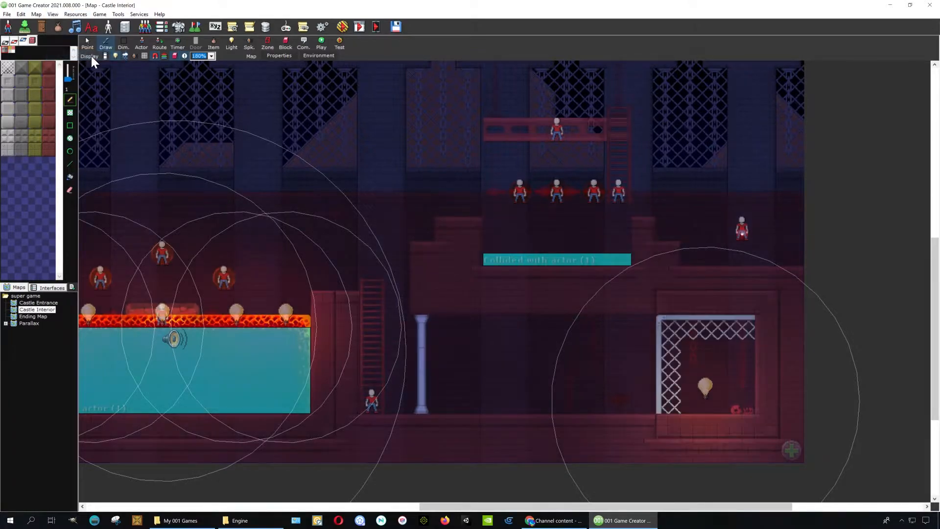
click(52, 14)
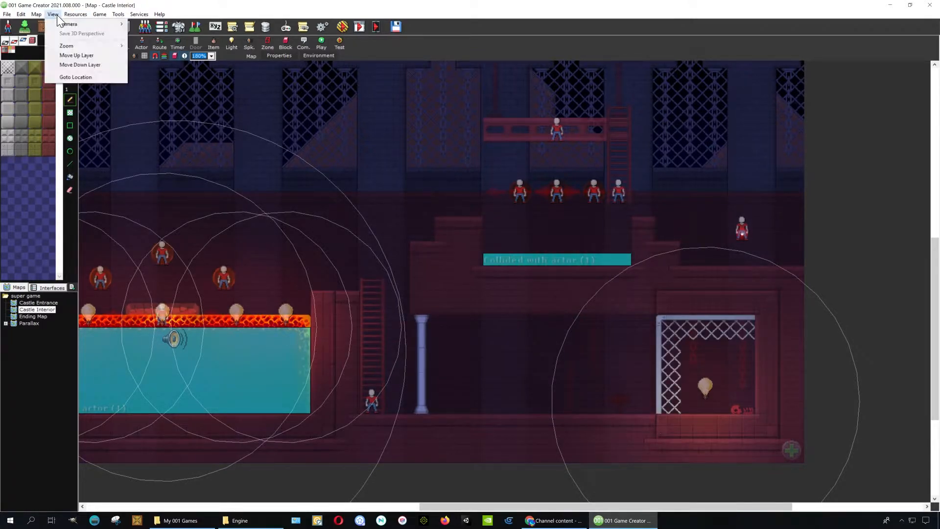
click(74, 56)
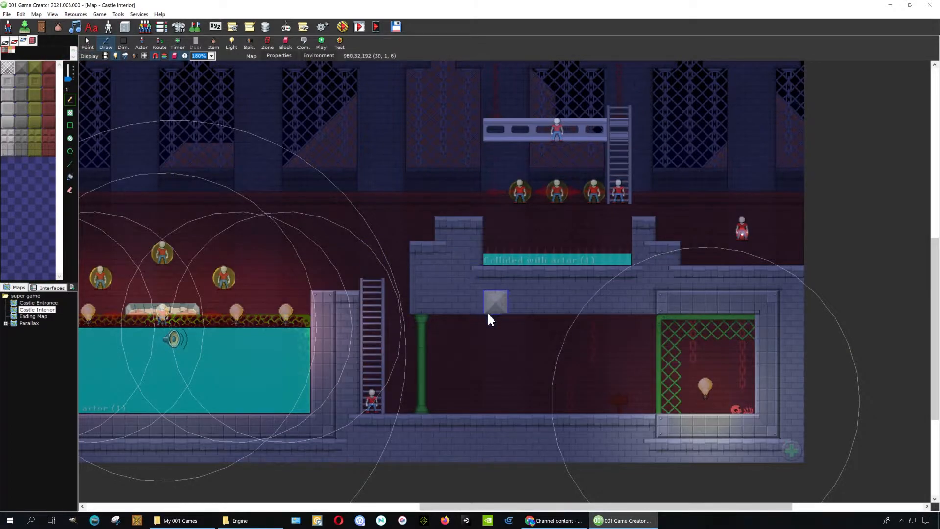
drag(471, 313, 651, 395)
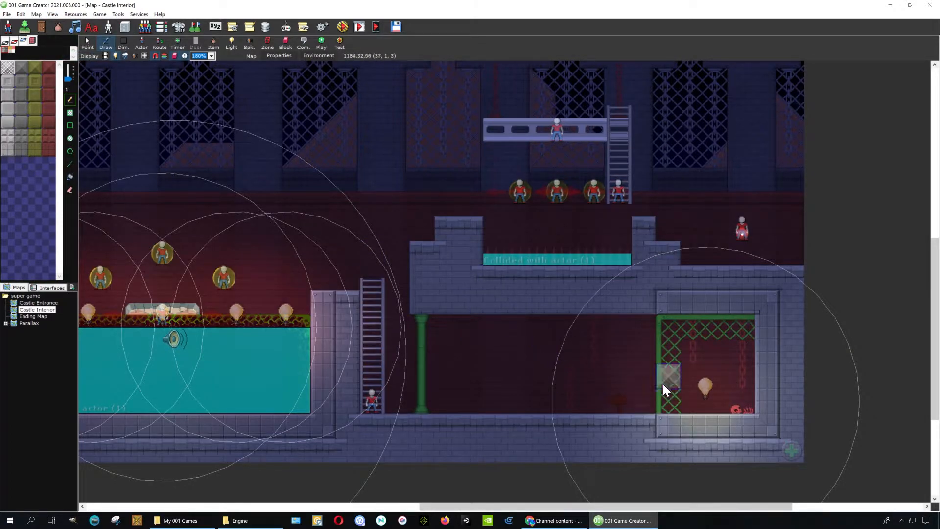
drag(623, 363, 606, 384)
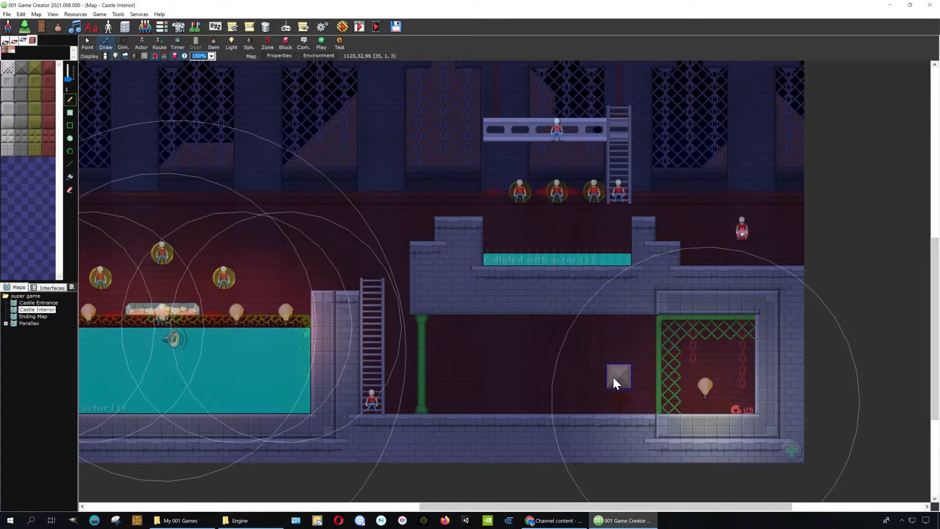
Step: On the layer holding the pillar and cage fence, bring up the castle object tiles and erase both the fence and the pillar
key(Page_Up)
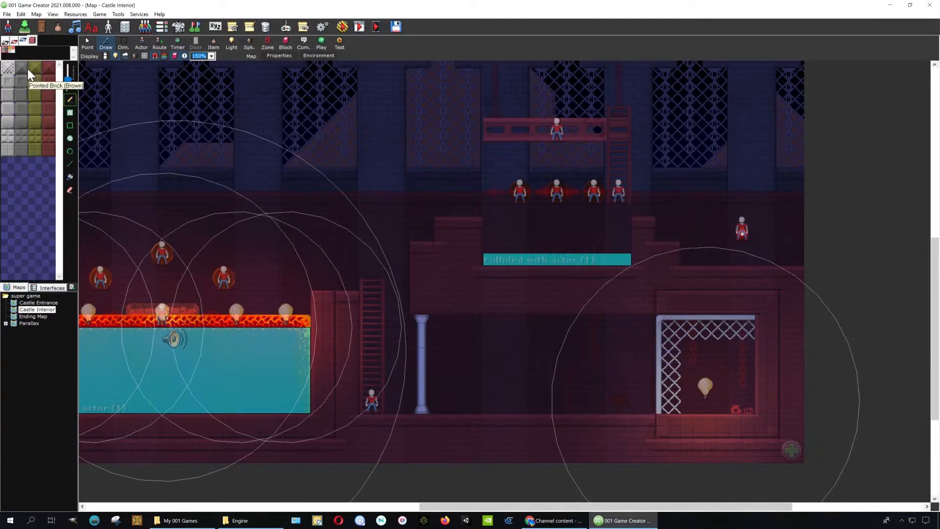
click(15, 42)
click(23, 43)
click(32, 41)
click(49, 206)
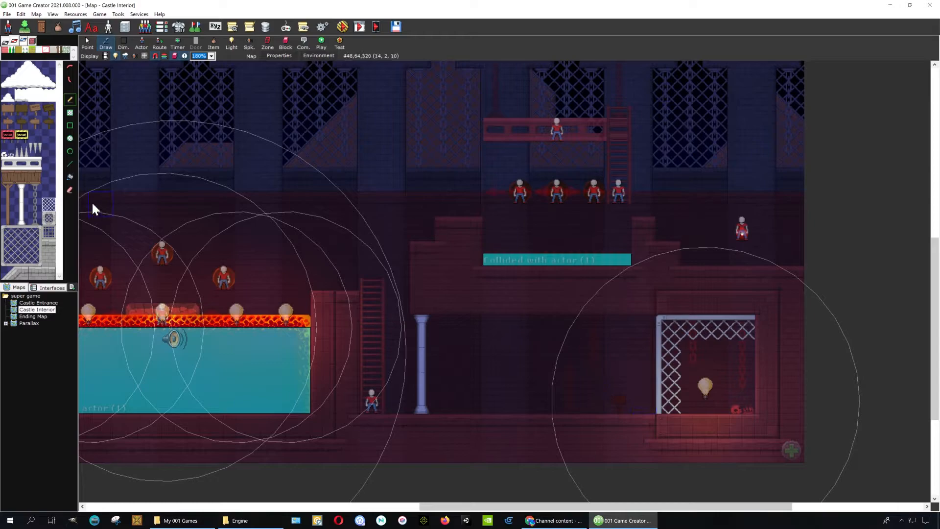
click(71, 191)
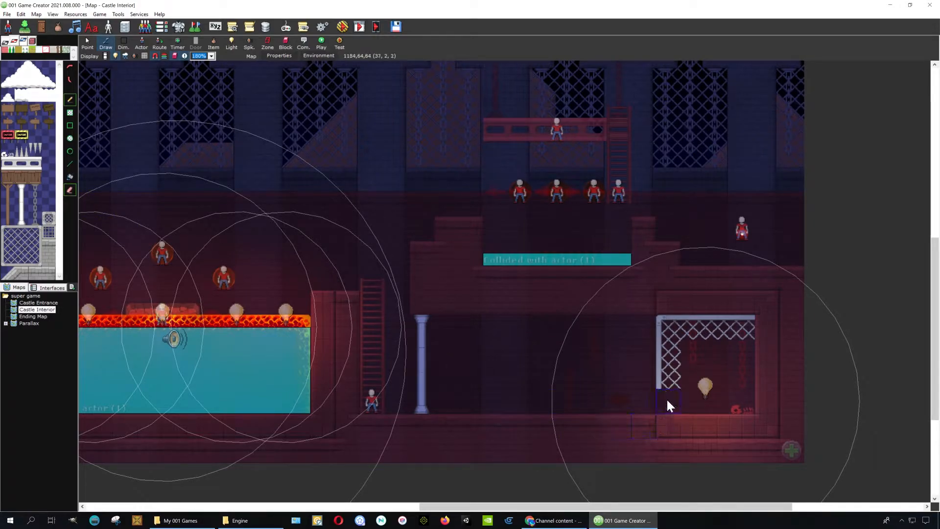
drag(667, 403, 664, 336)
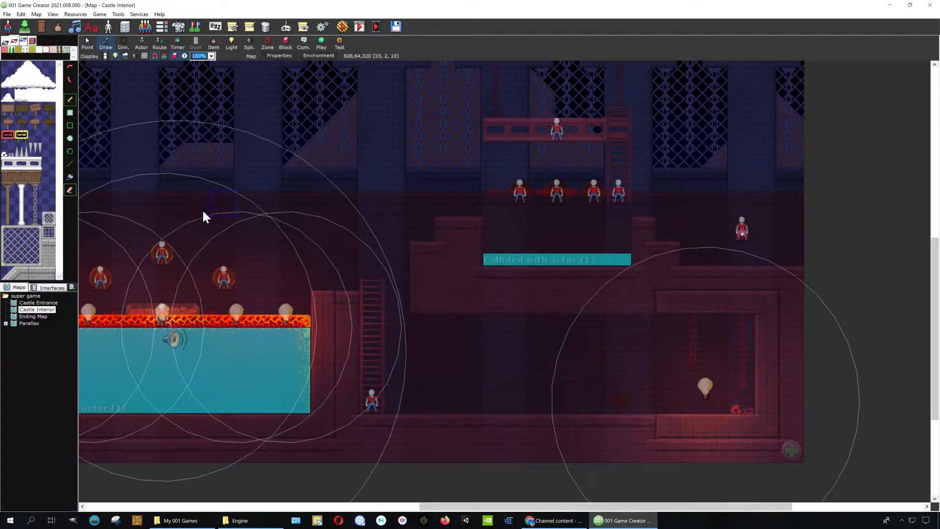
Step: Draw the fence's left edge with its upper and lower corners in the lower chamber, and run its top edge toward the right
click(13, 239)
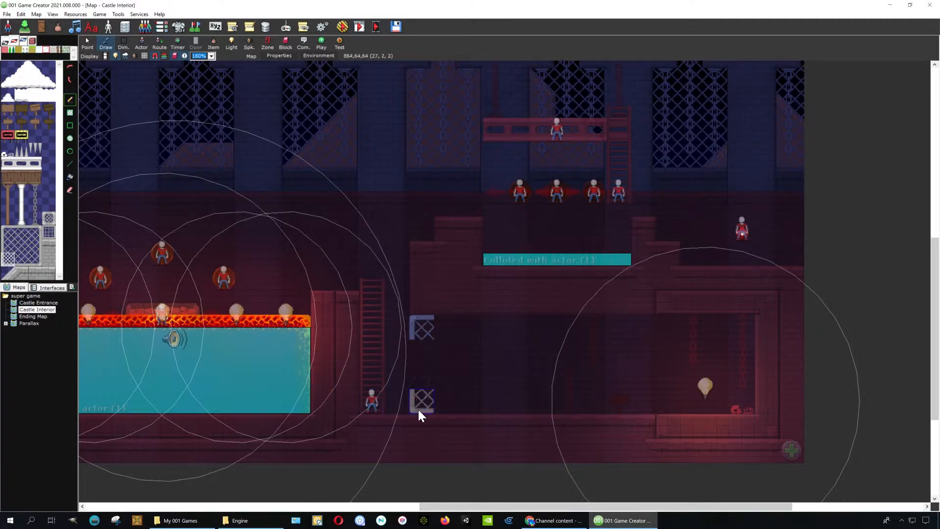
click(423, 406)
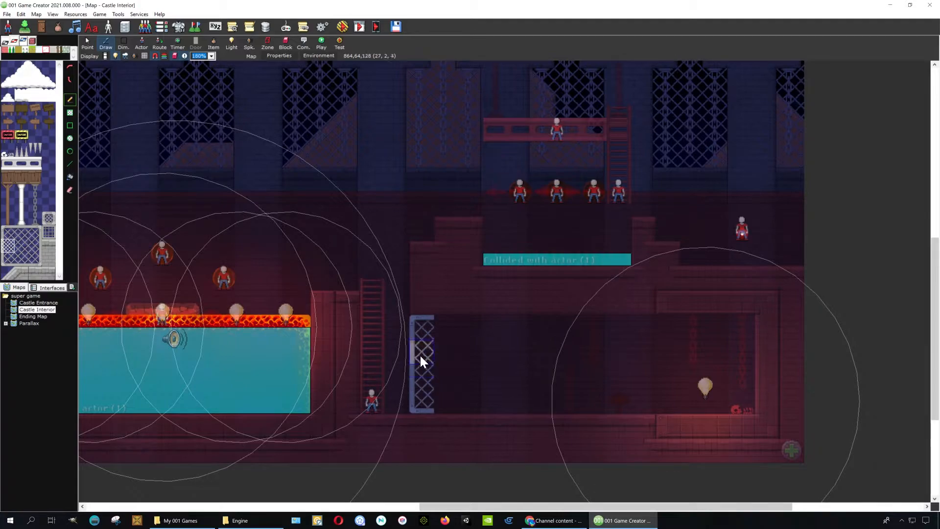
click(15, 229)
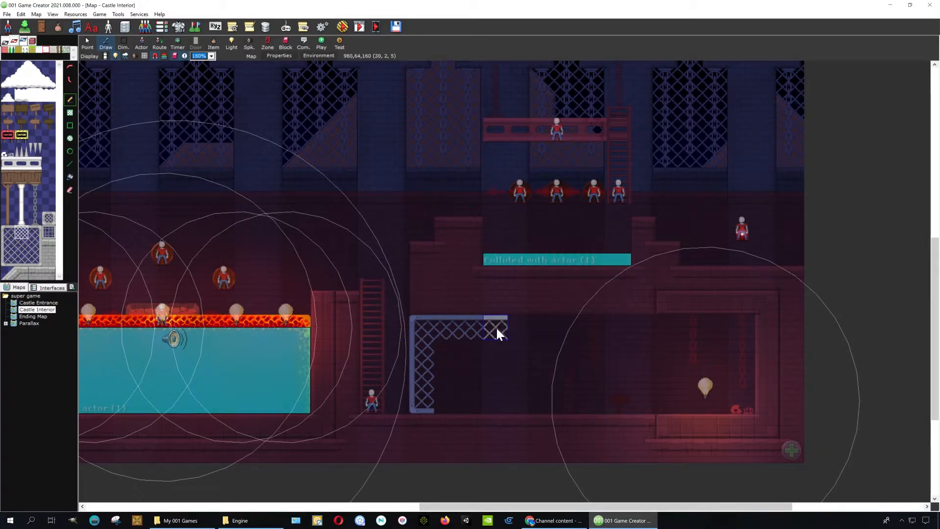
drag(526, 333, 553, 330)
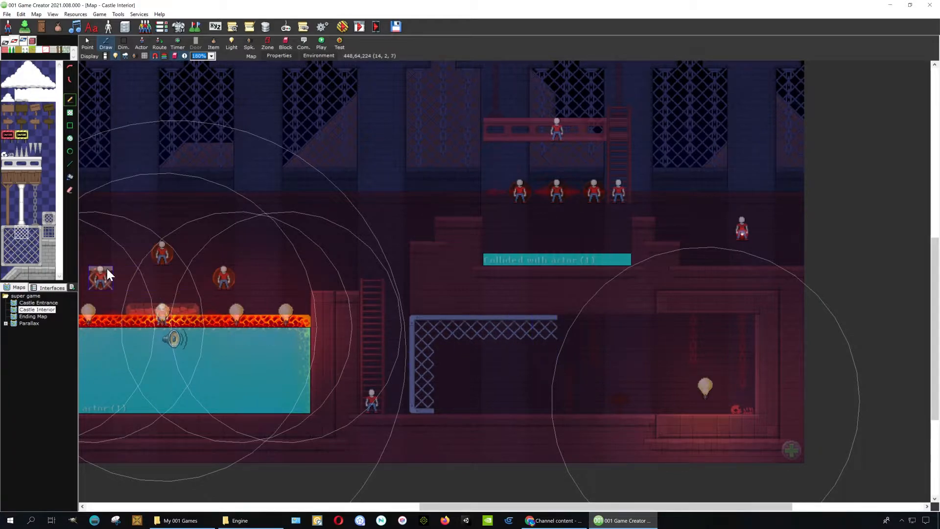
Step: Fill most of the fence's interior with mesh tiles and extend the top edge to an upper-right corner at the chamber's right wall
click(22, 245)
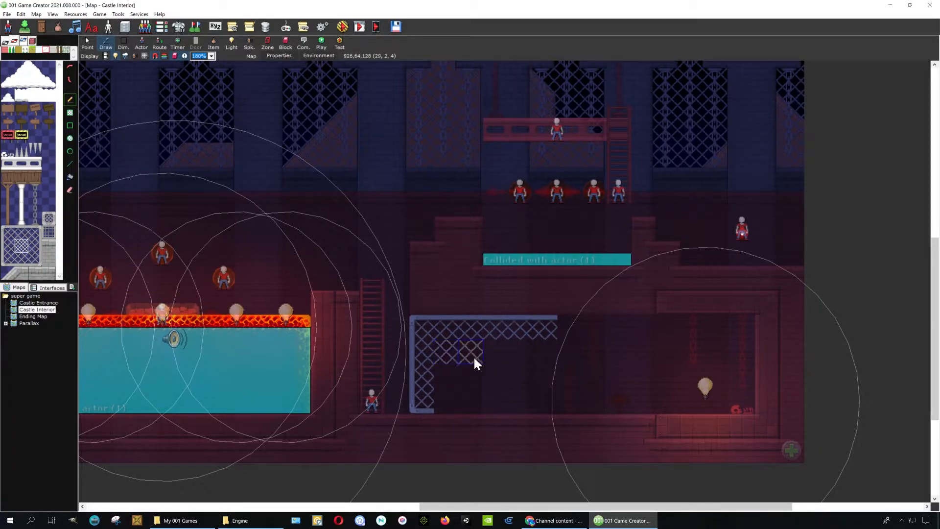
mouse_move(535, 359)
mouse_down()
mouse_move(491, 381)
mouse_move(623, 360)
mouse_up()
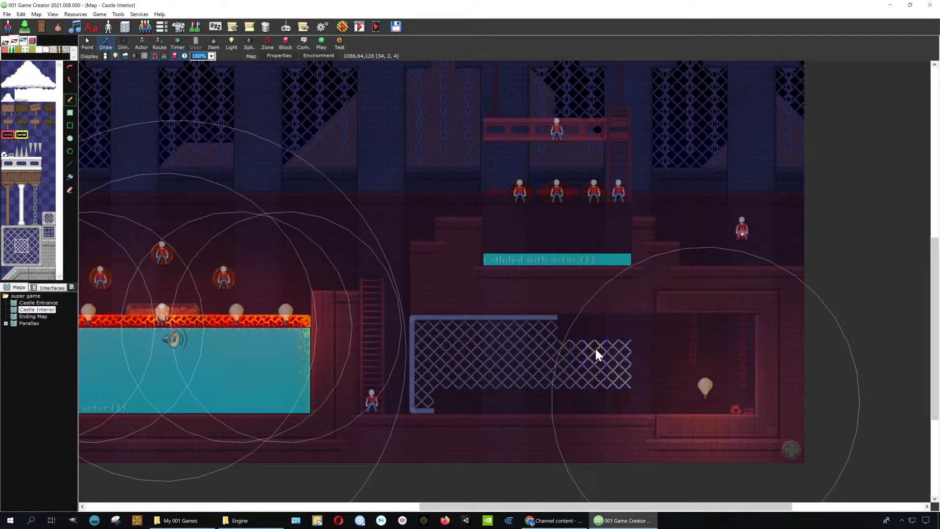
click(21, 233)
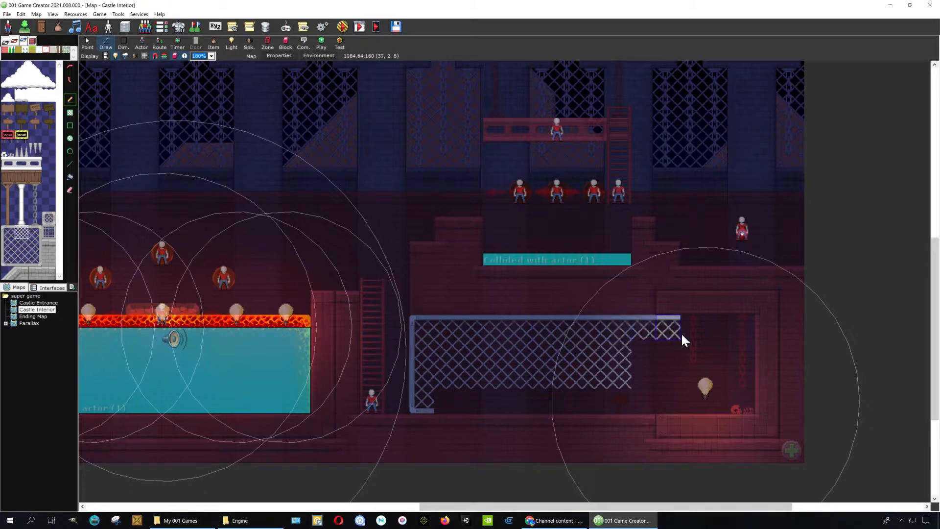
drag(678, 338, 728, 339)
click(35, 232)
click(739, 331)
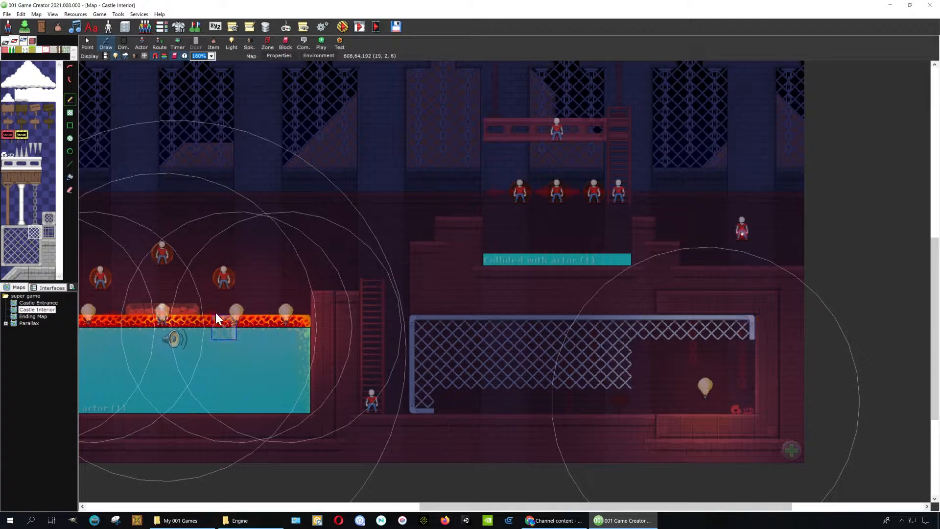
Step: Complete the fence with its right edge, lower-right corner and bottom edge, and fill the remaining interior with mesh
click(39, 261)
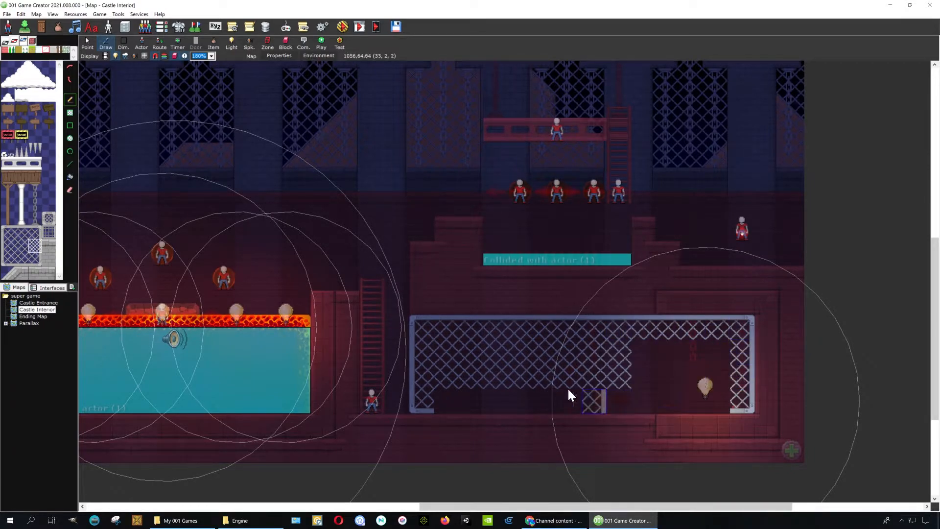
click(8, 258)
click(21, 258)
drag(464, 398, 607, 402)
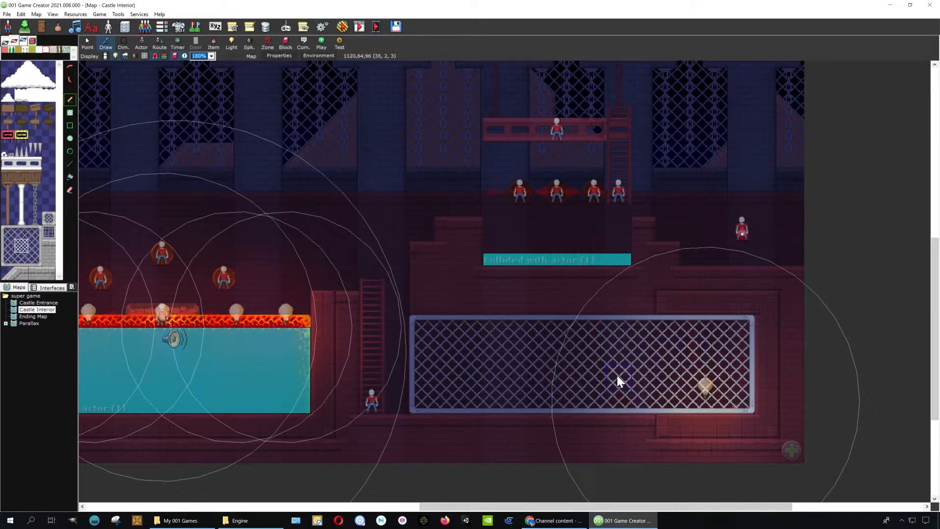
Step: Launch a test run of the game with the testing options accepted and start a new game
click(346, 26)
click(454, 288)
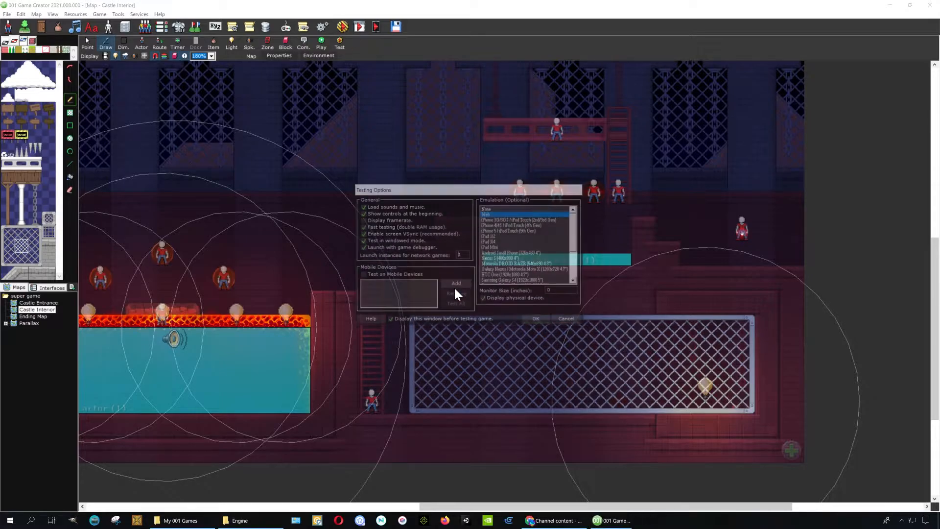
click(538, 321)
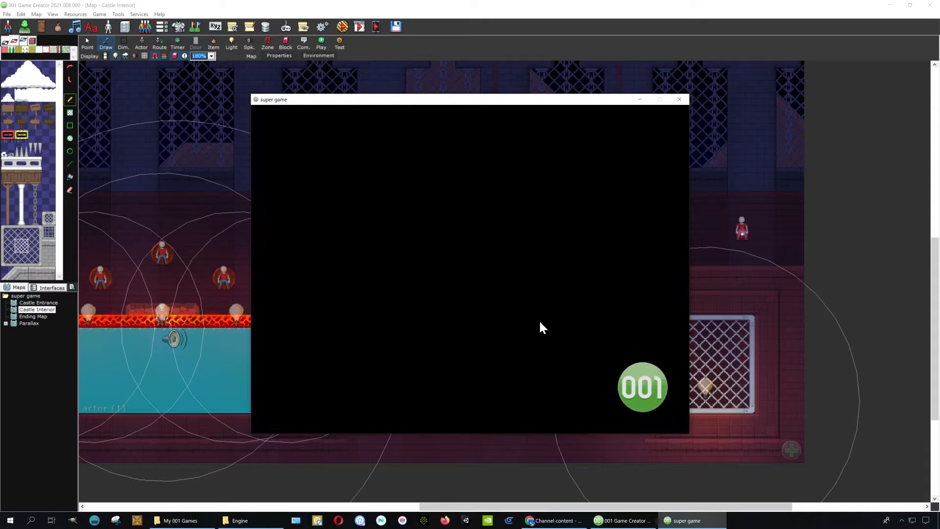
drag(482, 101, 479, 85)
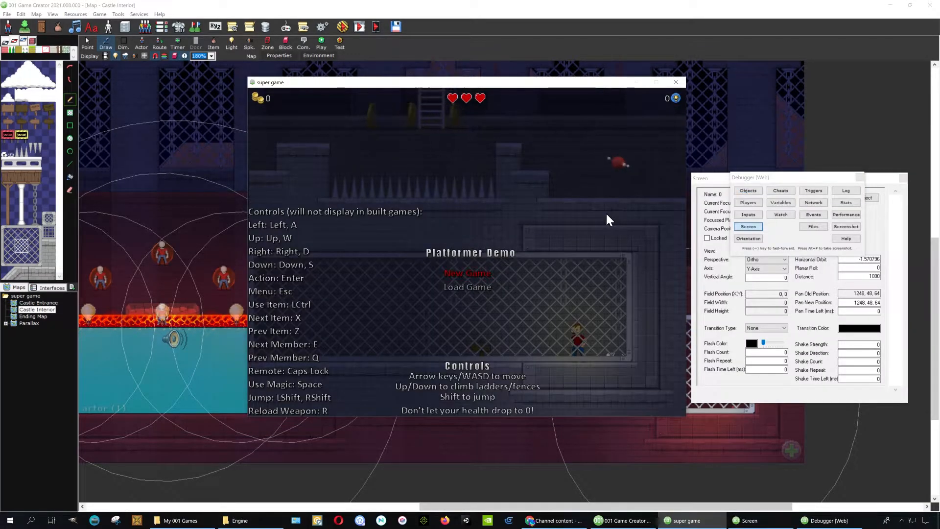
key(Return)
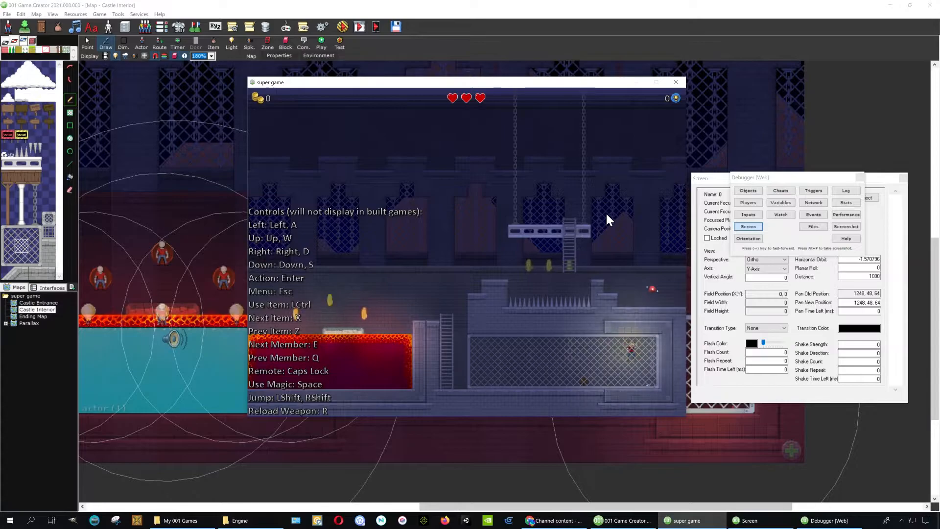
Step: Move and jump the character back and forth along the redrawn fence to test it, and close the test game
key(Left)
key(shift)
key(shift)
key(shift)
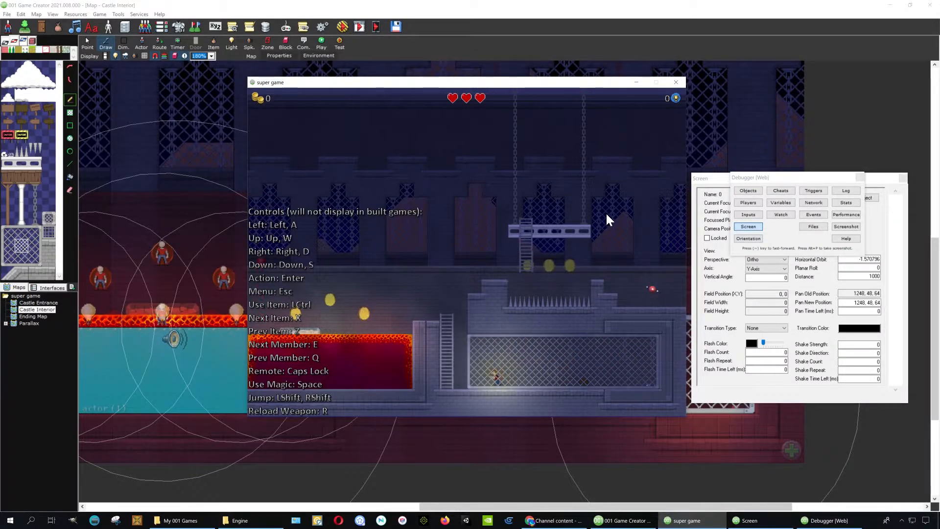
key(Right)
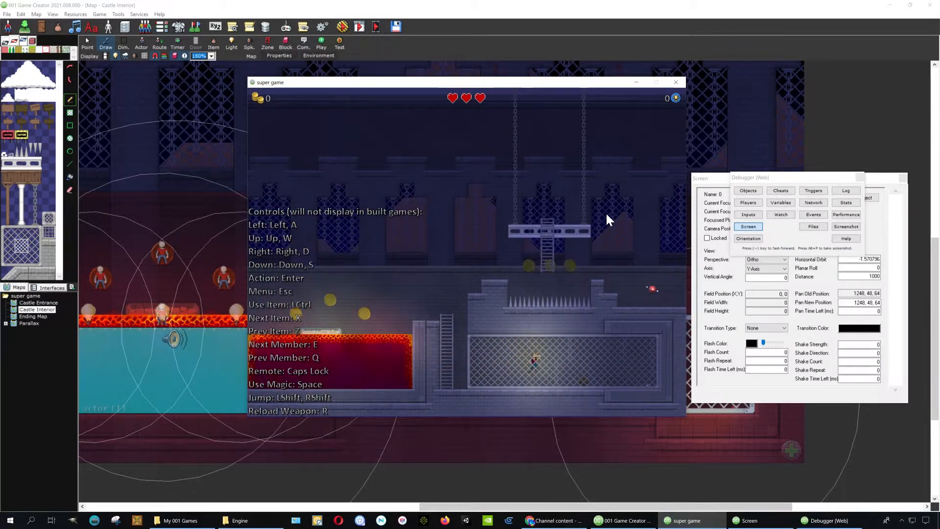
key(Left)
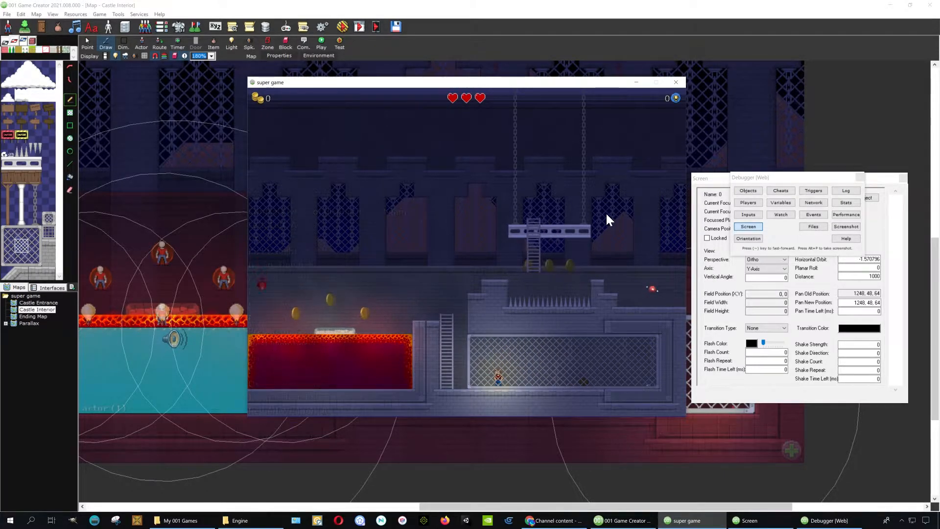
click(675, 82)
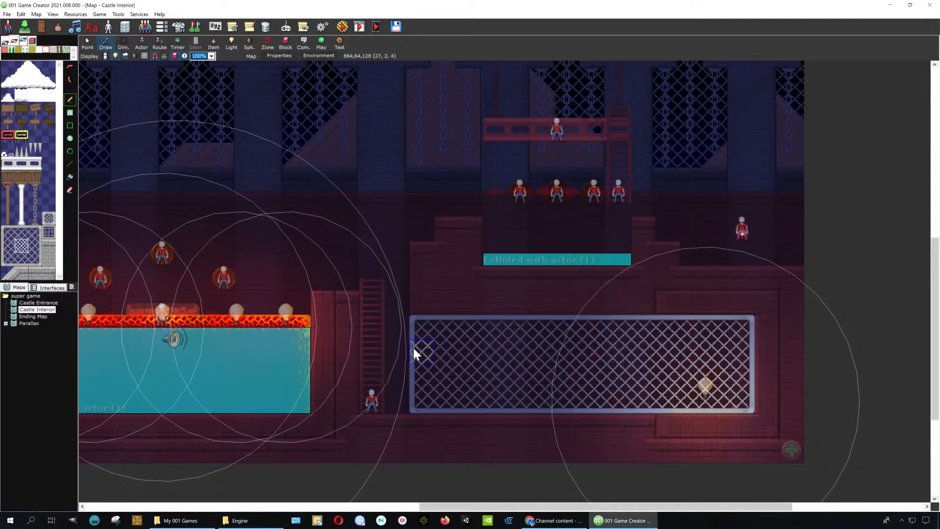
Step: Erase the entire fence from the lower chamber
click(69, 192)
mouse_move(493, 357)
mouse_down()
mouse_move(431, 339)
mouse_move(579, 327)
mouse_move(716, 338)
mouse_move(750, 383)
mouse_move(672, 404)
mouse_up()
mouse_move(525, 382)
mouse_down()
mouse_move(537, 420)
mouse_move(435, 402)
mouse_move(472, 360)
mouse_move(535, 338)
mouse_up()
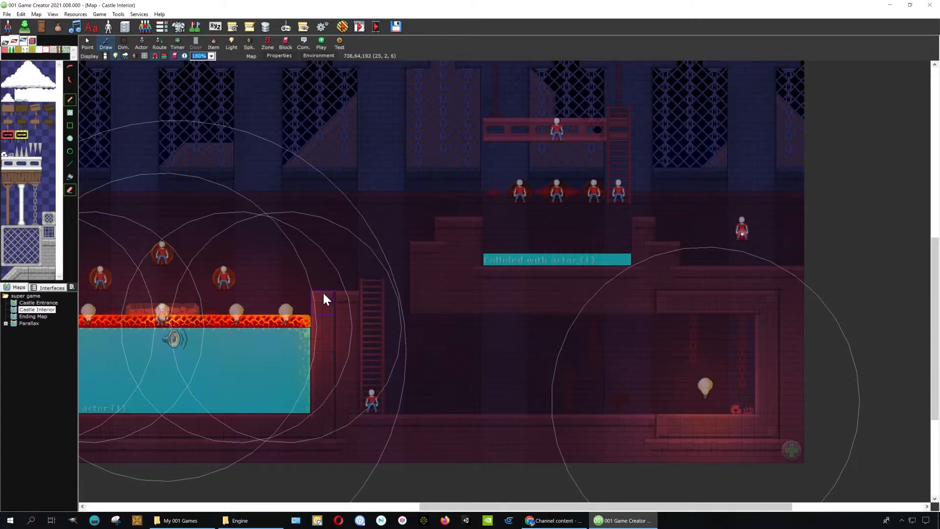
Step: Switch to the layer holding the walls and ladders, and bring up the square block tiles with one of them selected
scroll(510, 348, down, 1)
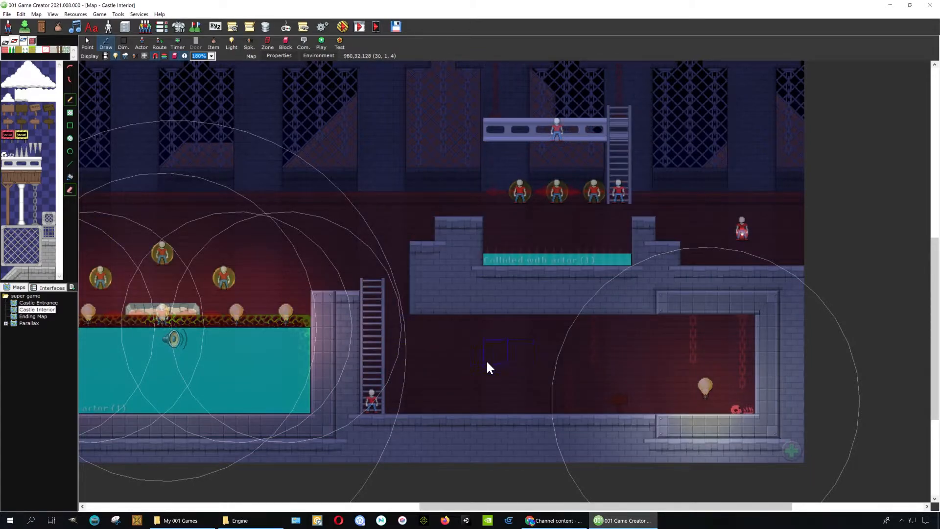
click(33, 41)
click(23, 41)
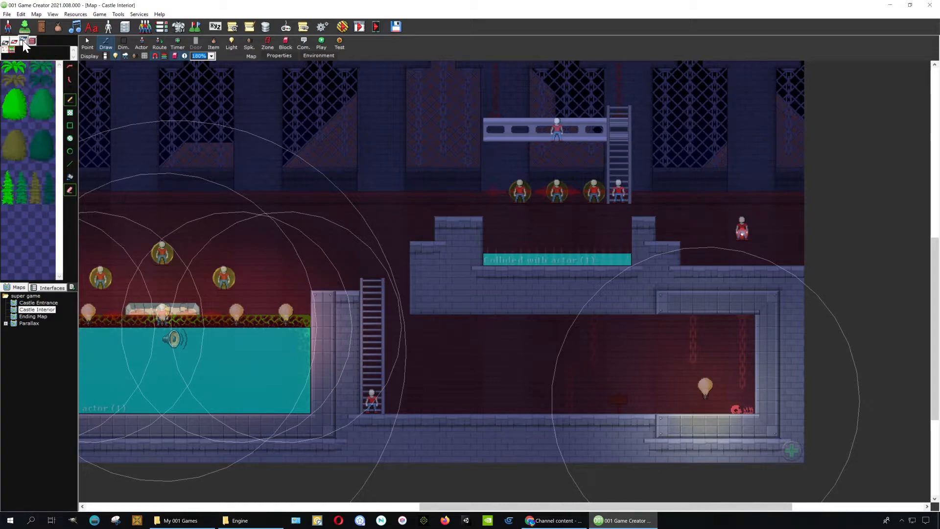
click(14, 42)
click(9, 106)
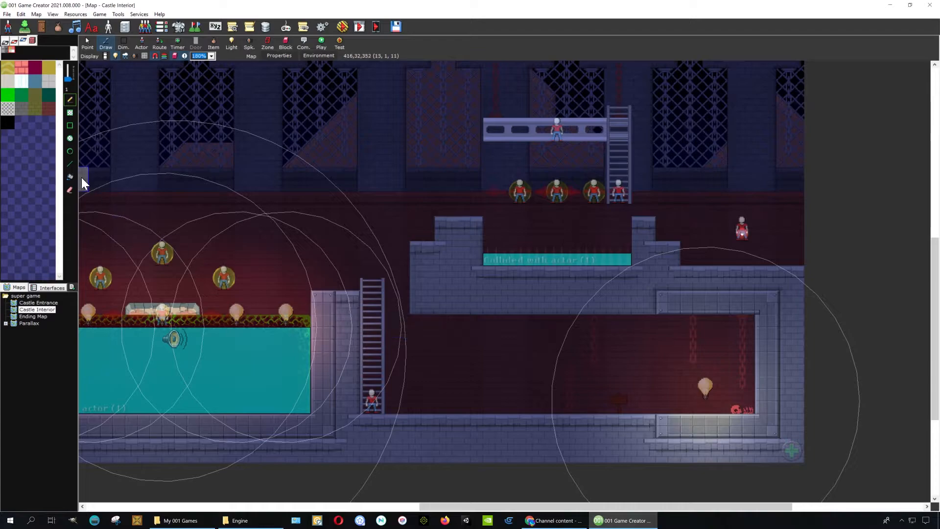
Step: Erase the lower row of ceiling blocks and the upper inner blocks of the right wall in the lower chamber
click(70, 190)
drag(481, 308, 654, 308)
mouse_move(741, 310)
mouse_down()
mouse_move(764, 335)
mouse_move(764, 370)
mouse_up()
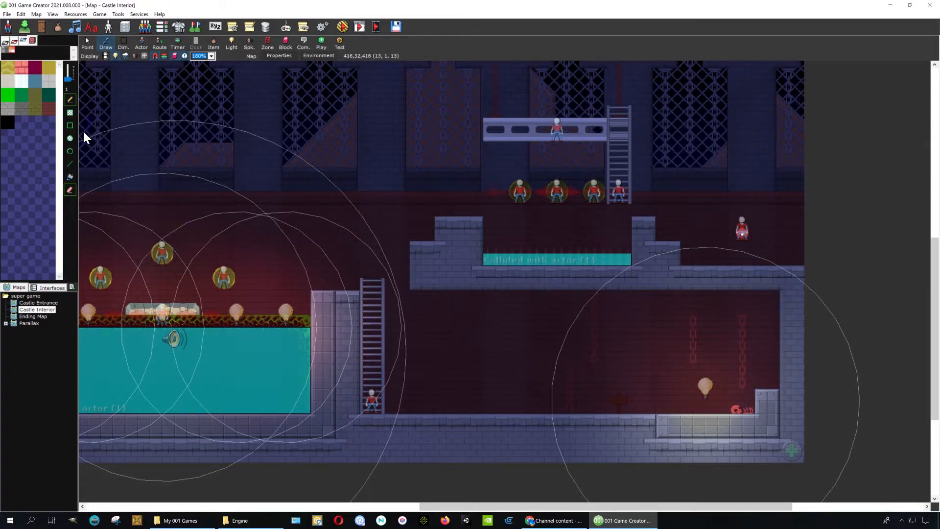
Step: Try to fill-erase the connected brick walls in one go, and undo it
click(70, 176)
click(478, 283)
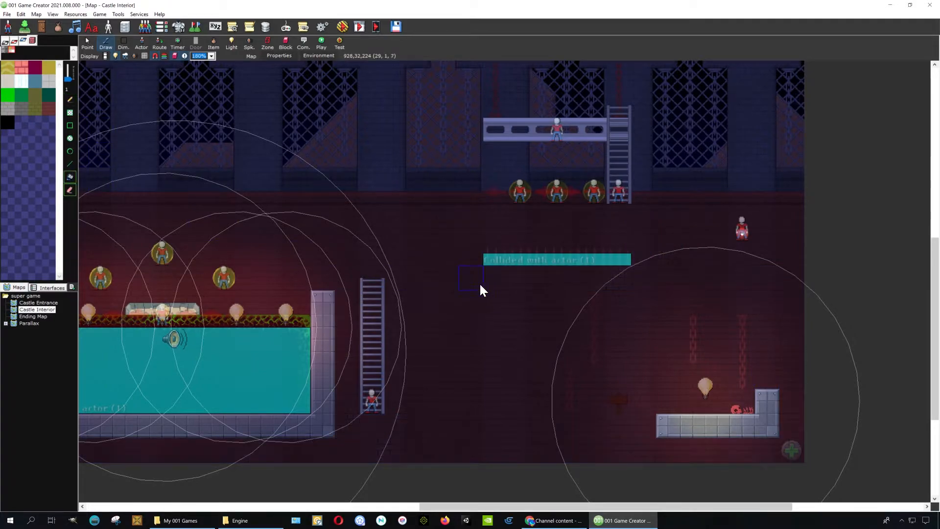
key(ctrl+z)
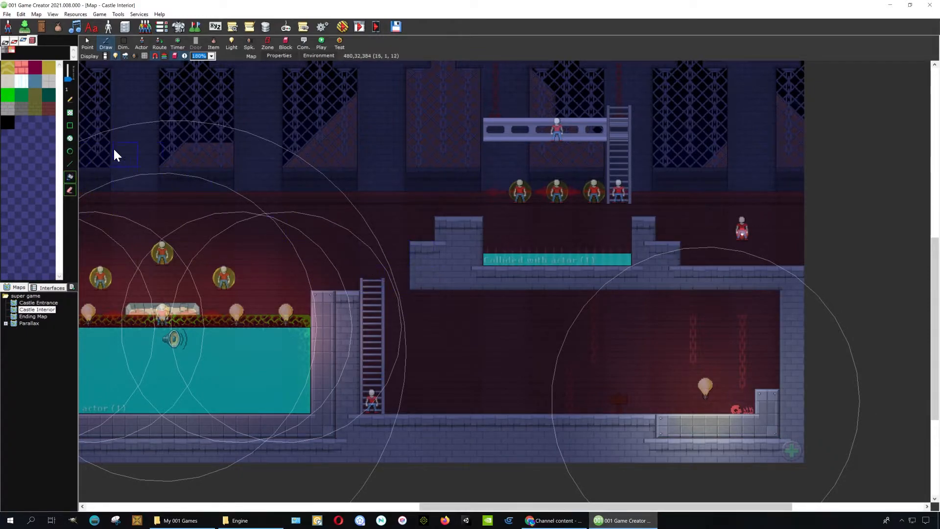
Step: Erase freehand the long brick row above the lower chamber and the stepped blocks beyond the spikes
click(70, 99)
drag(427, 271, 772, 278)
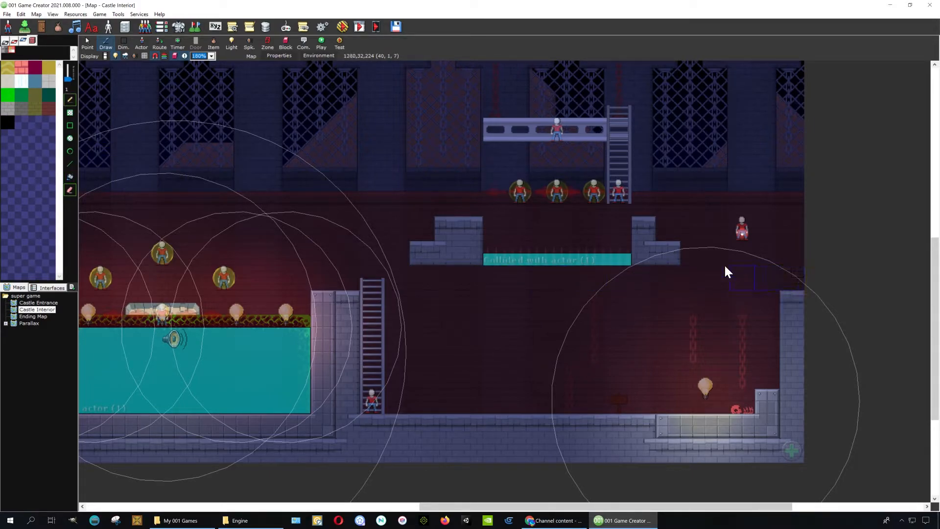
click(649, 224)
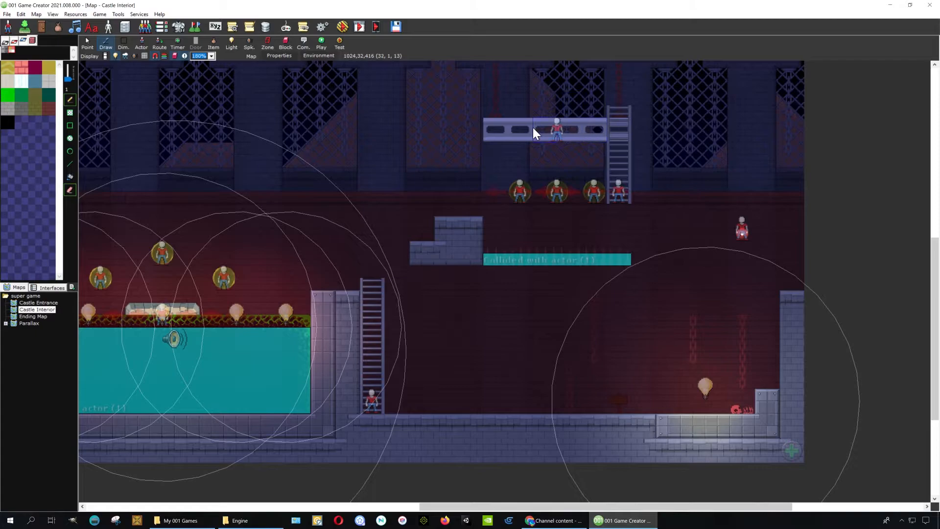
Step: Move the hanging platform over the right part of the lava pool, and move the upper ladder away from the spike area
click(87, 43)
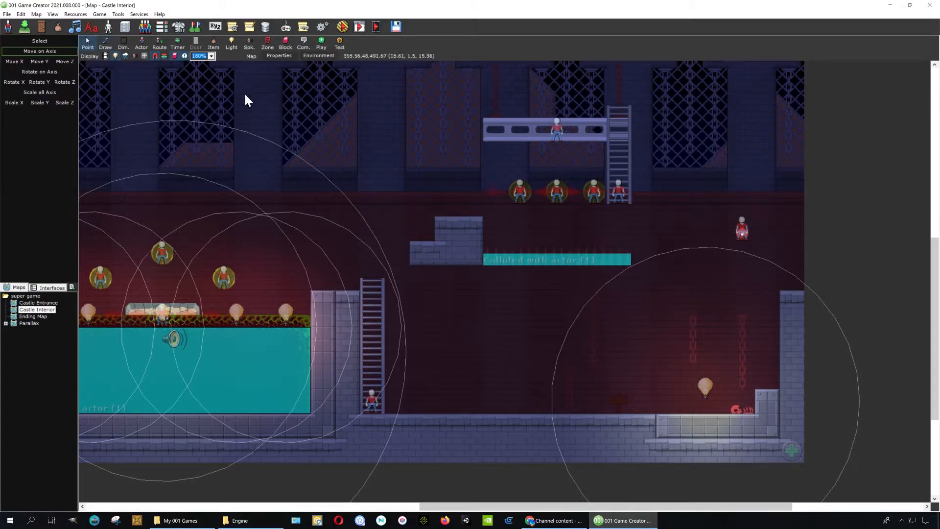
drag(505, 139, 208, 240)
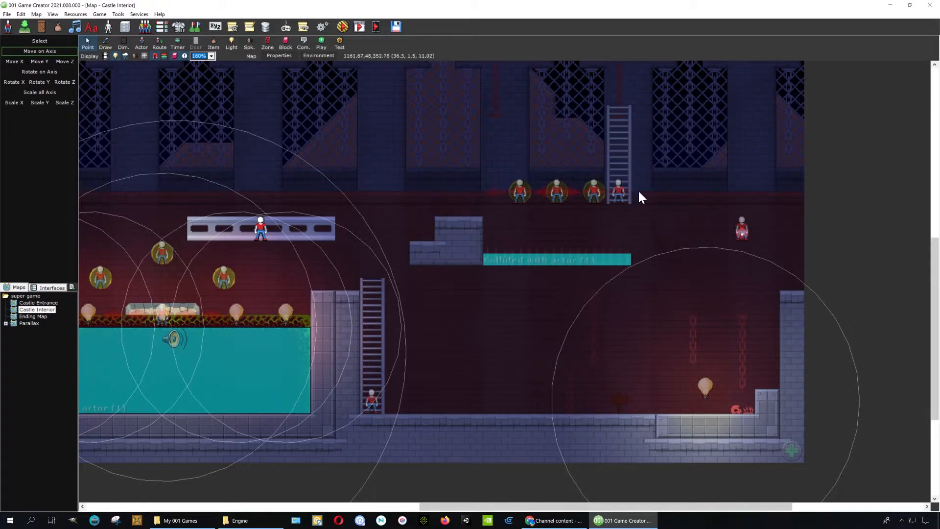
click(632, 170)
drag(632, 170, 200, 157)
middle_drag(333, 199, 702, 229)
drag(568, 191, 352, 240)
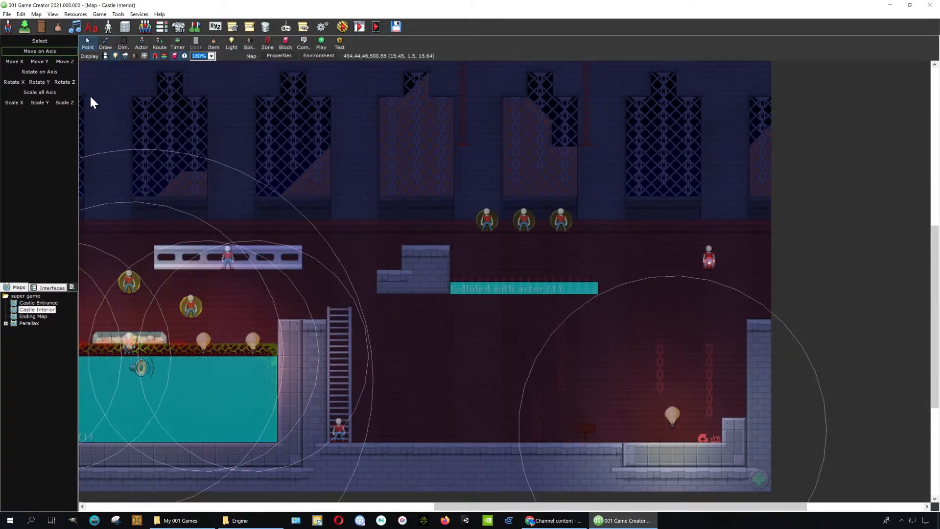
Step: Erase the remaining stepped ledge before the spikes and the light blocks at the lower chamber's right corner, and turn erasing off
click(106, 44)
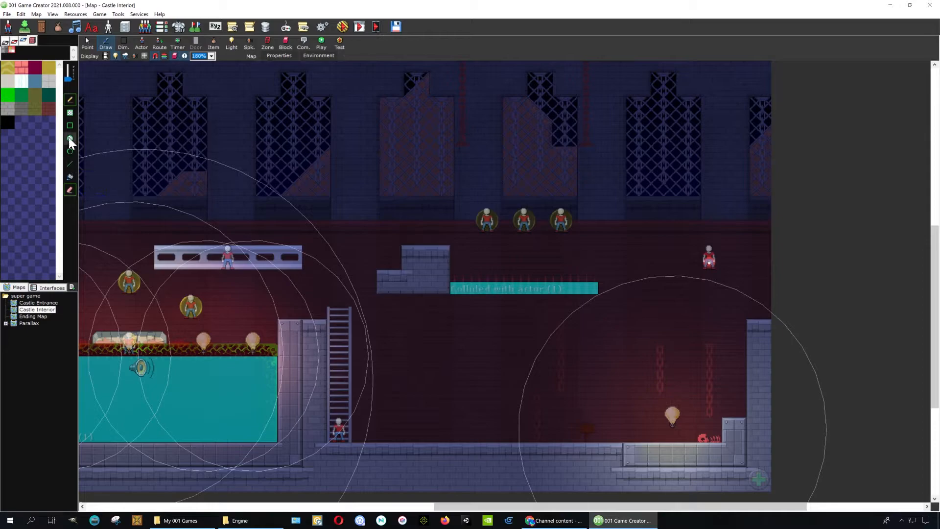
click(70, 190)
drag(438, 283, 439, 258)
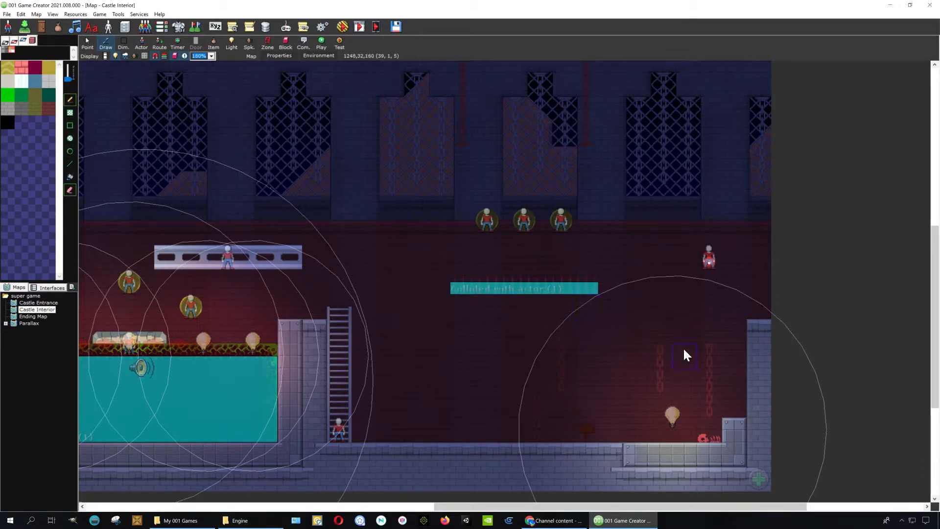
click(728, 432)
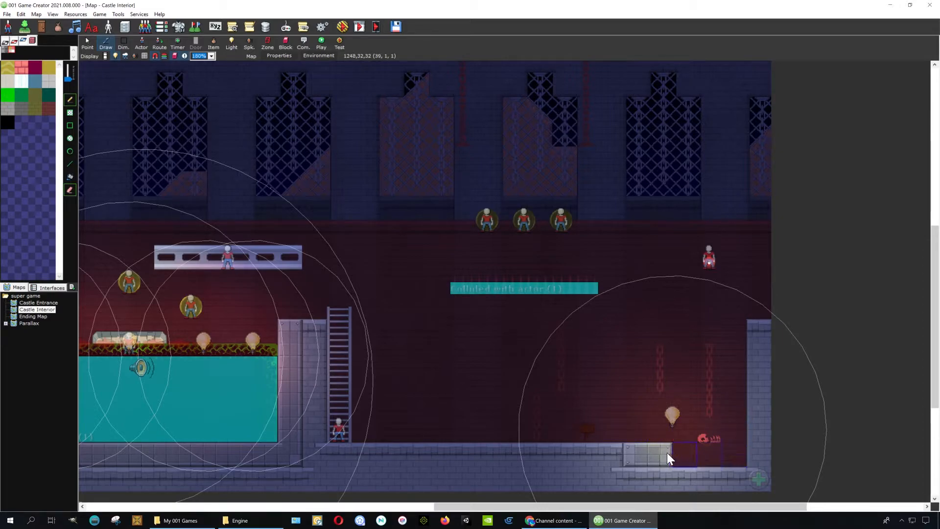
drag(670, 452, 641, 454)
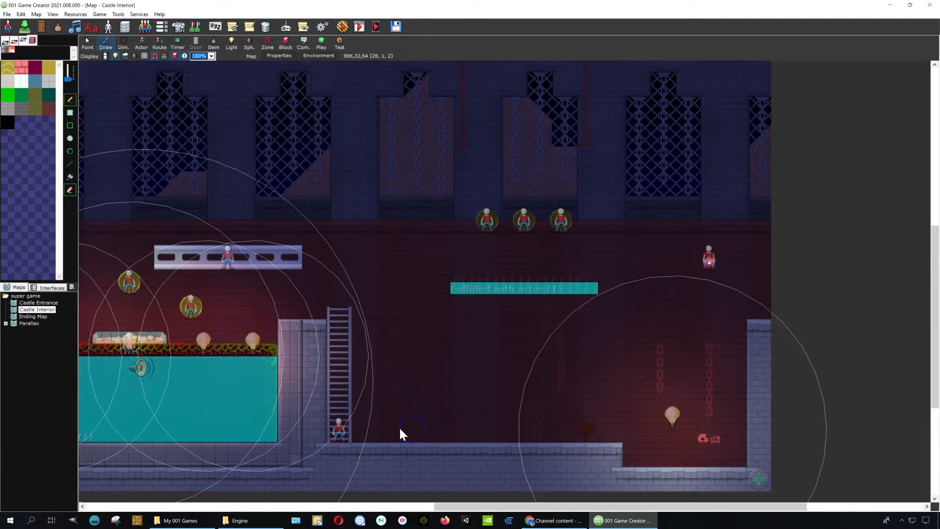
click(70, 191)
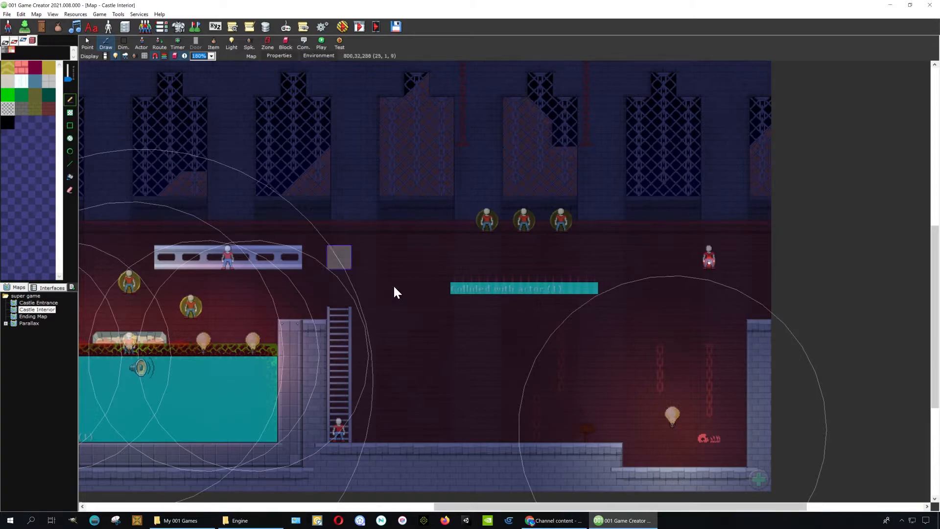
Step: Move the ladder beside the rightmost window, and draw brick stairs descending from the lava pool's wall to the lower chamber
mouse_move(524, 431)
mouse_down()
mouse_move(462, 428)
mouse_move(509, 403)
mouse_move(475, 384)
mouse_move(381, 431)
mouse_move(345, 376)
mouse_move(723, 202)
mouse_up()
click(88, 46)
click(107, 47)
mouse_move(339, 431)
mouse_down()
mouse_move(338, 399)
mouse_move(415, 380)
mouse_up()
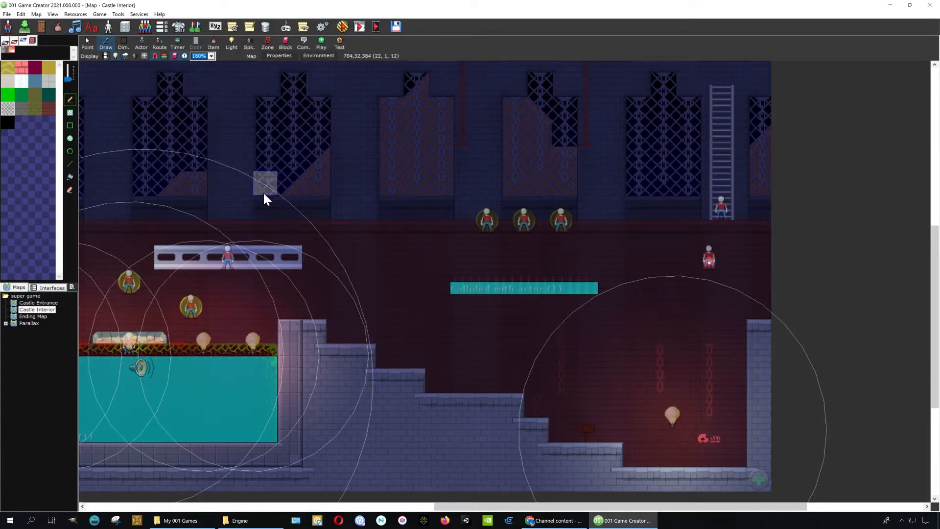
Step: Launch a test of the game with the current testing options and start a new game
click(341, 31)
click(448, 289)
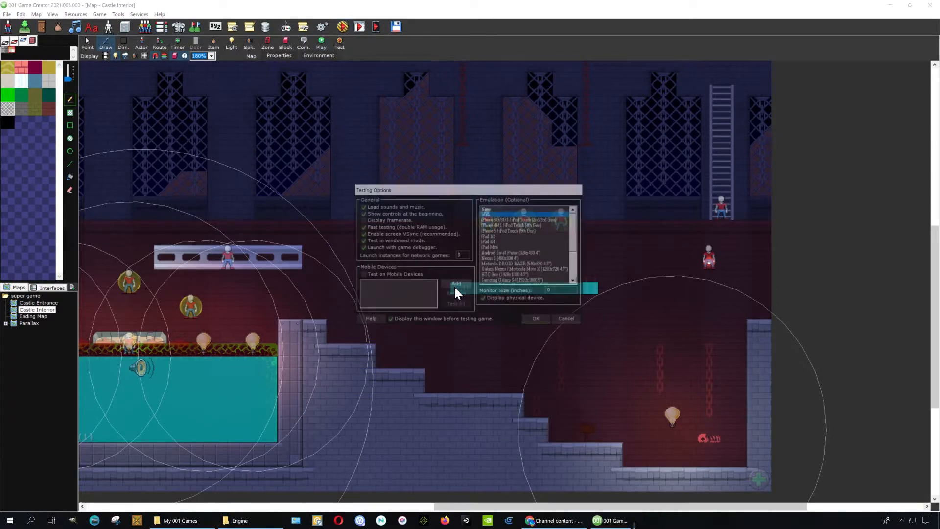
click(539, 320)
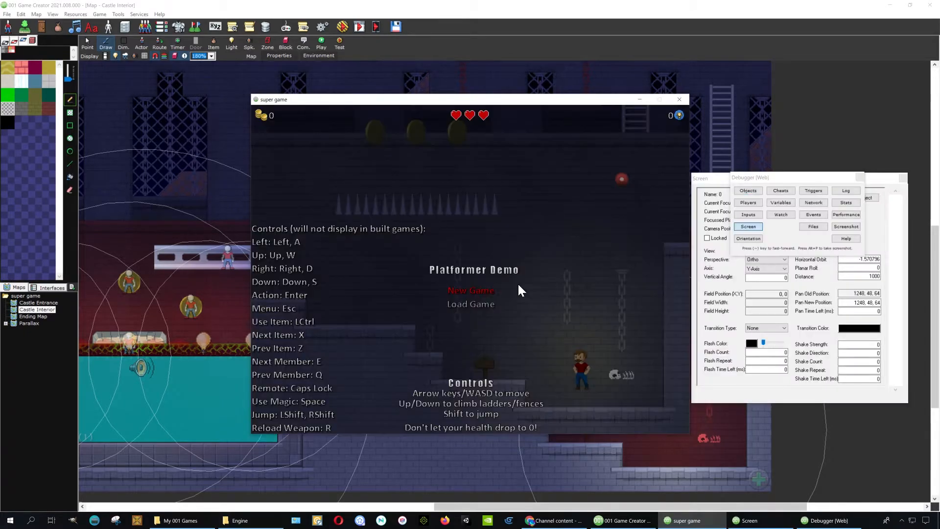
click(486, 290)
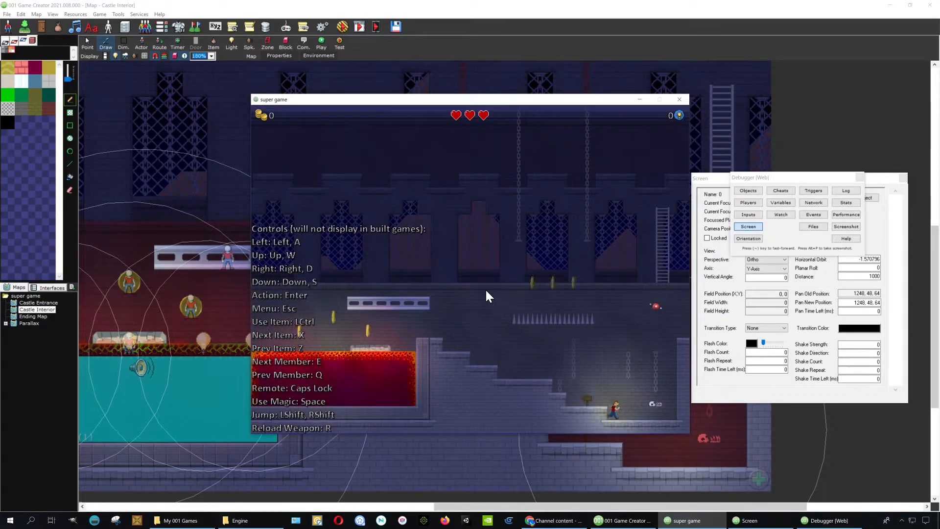
Step: Play the character up the new brick stairs to the edge of the lava pool
key(Left)
key(shift)
key(shift)
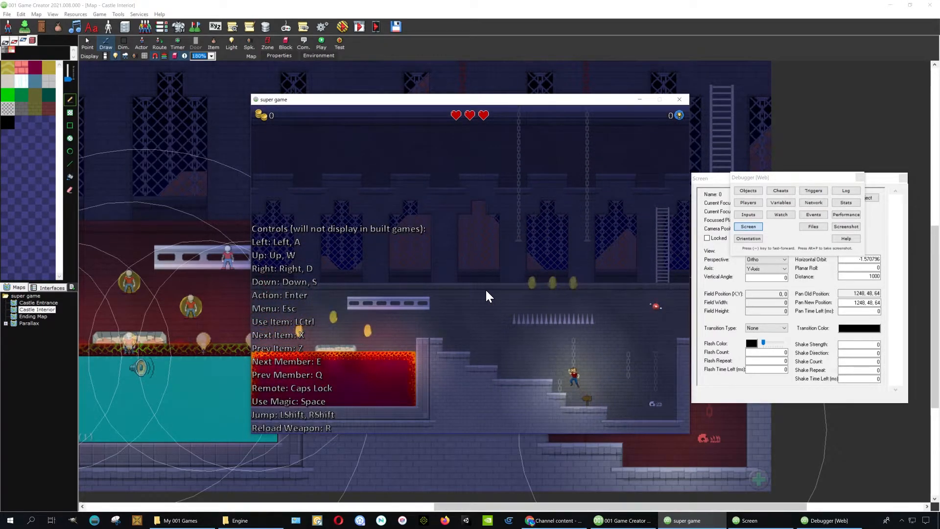
key(Left)
key(shift)
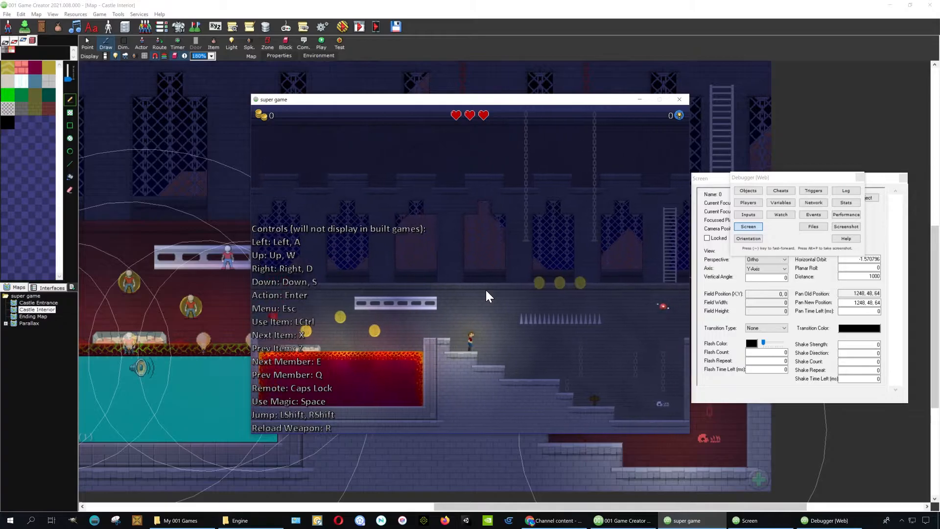
key(shift)
key(Left)
key(shift)
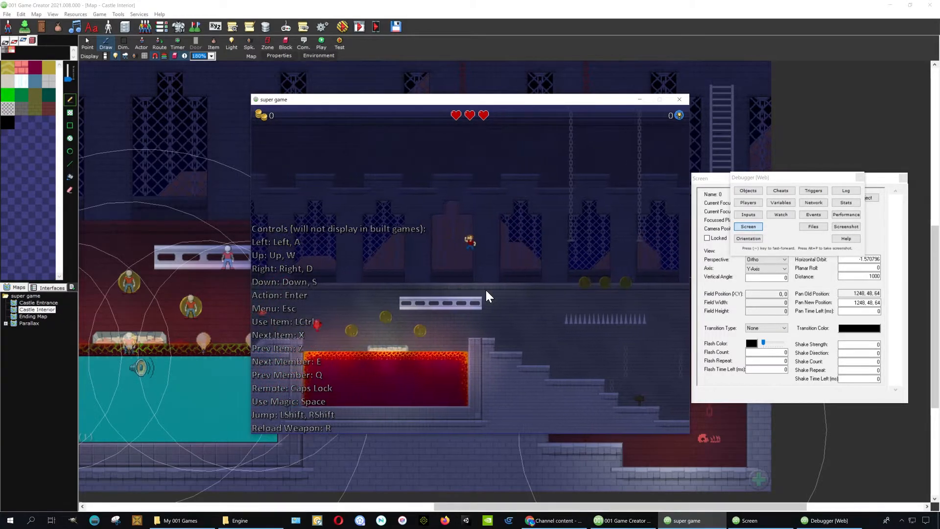
key(Right)
key(Left)
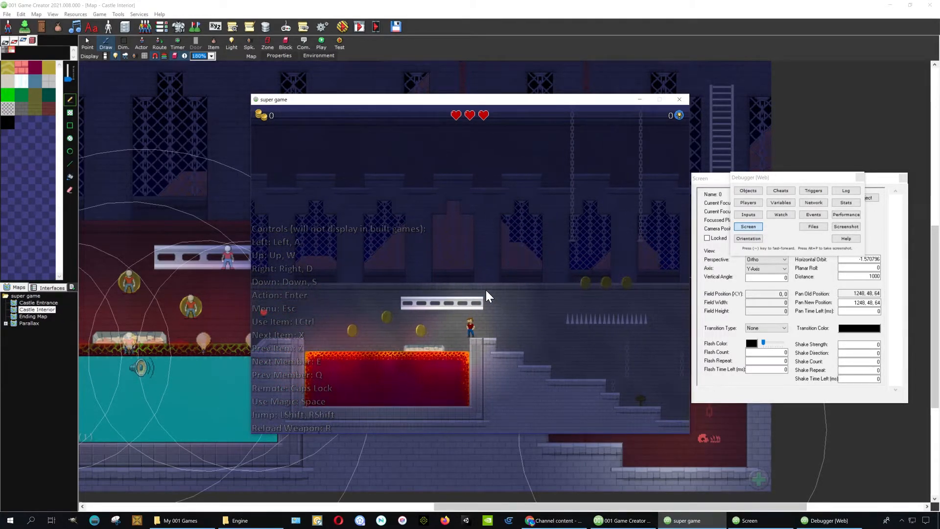
Step: Jump across the hanging platform and the moving platform to collect the coins over the lava, and return to the stairs
key(shift)
key(Left)
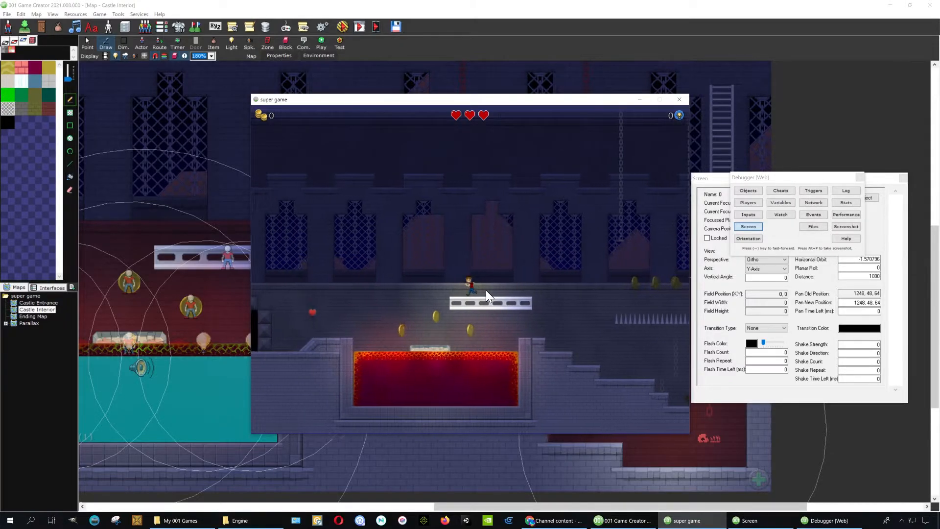
key(shift)
key(Left)
key(Right)
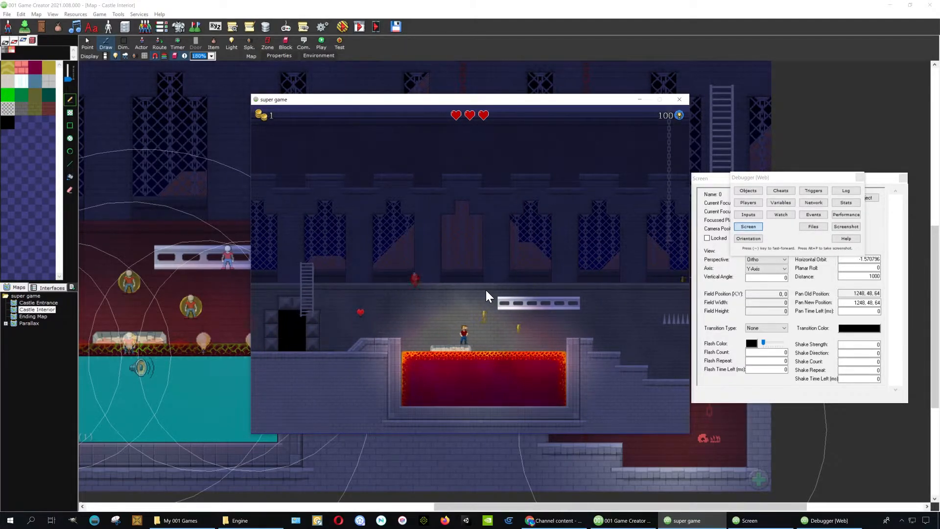
key(shift)
key(Right)
key(Left)
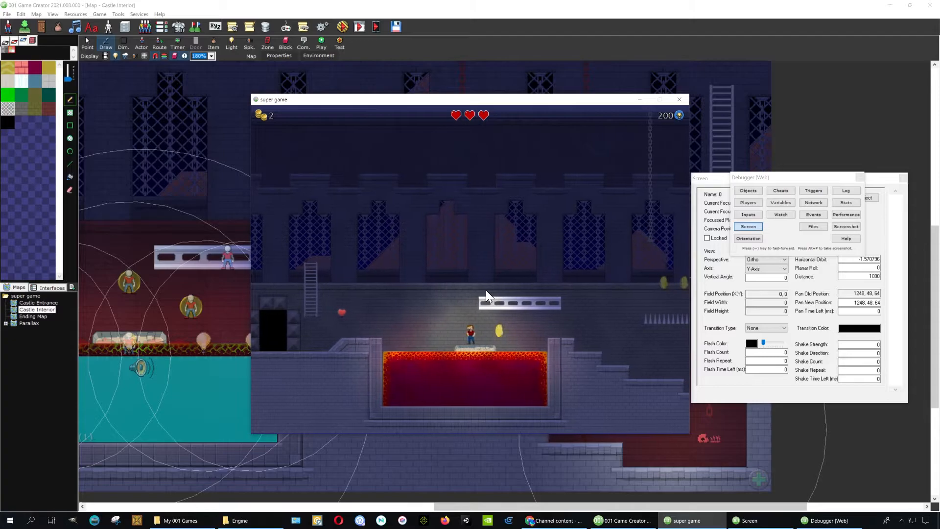
key(Right)
key(shift)
key(Right)
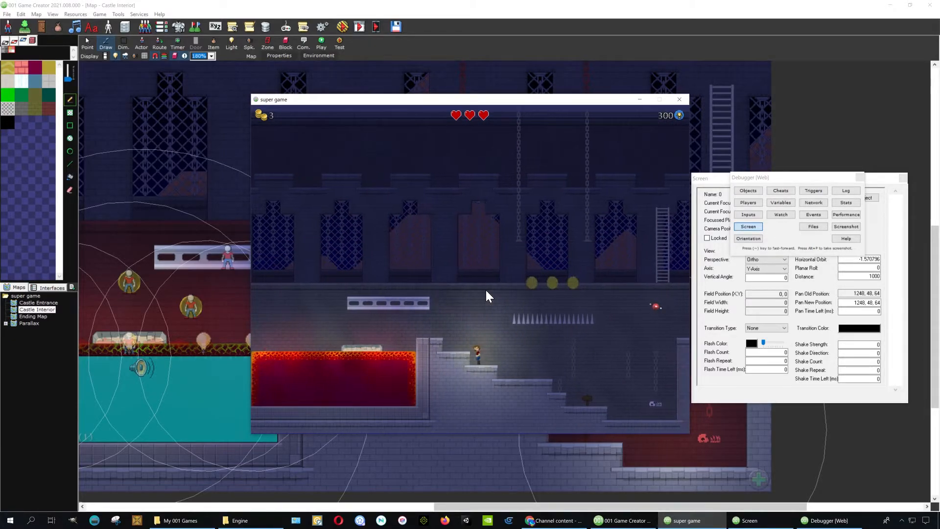
Step: Test crossing the lava pool by the platforms and landing in the lava, and close the test game
key(Left)
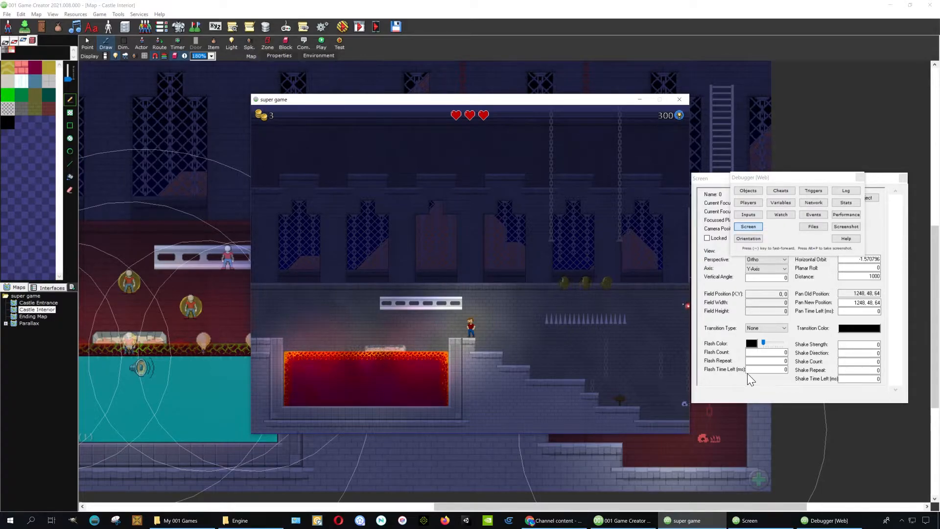
key(Left)
key(space)
key(Left)
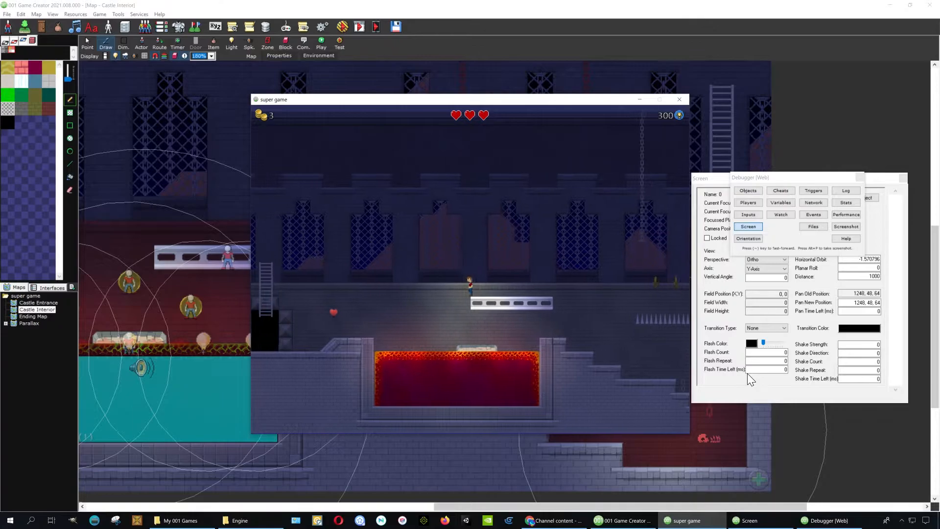
key(Left)
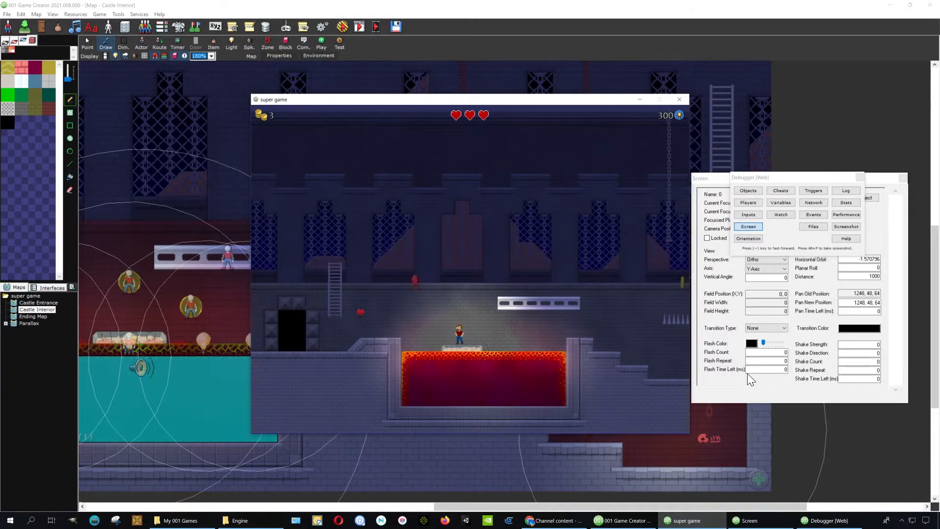
key(Left)
key(space)
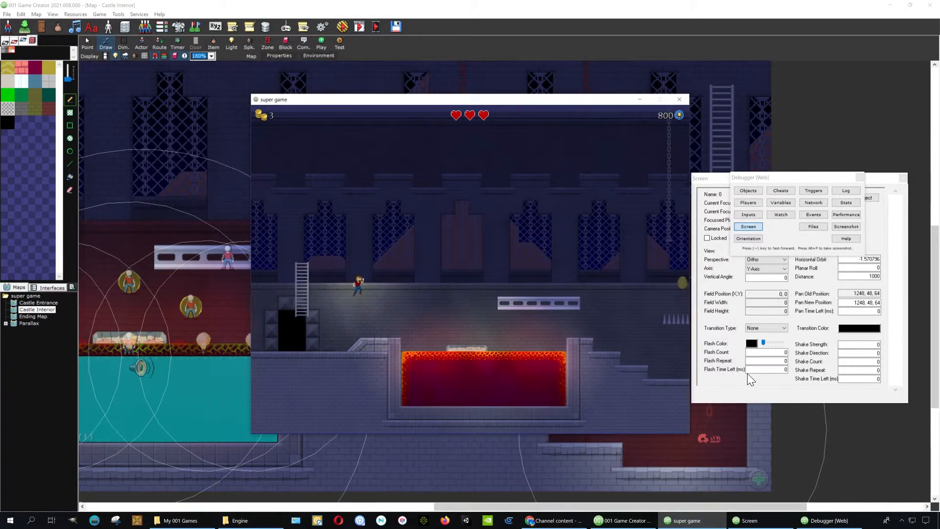
key(Right)
key(space)
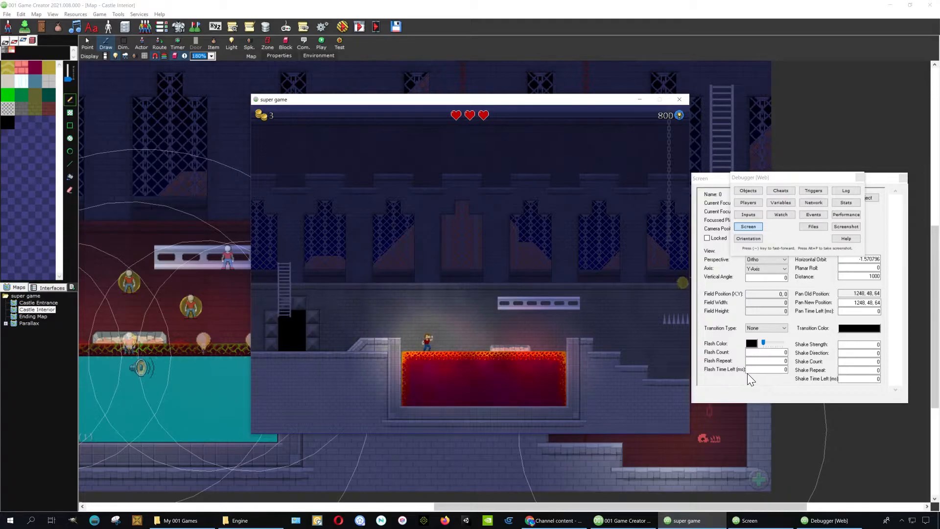
key(Left)
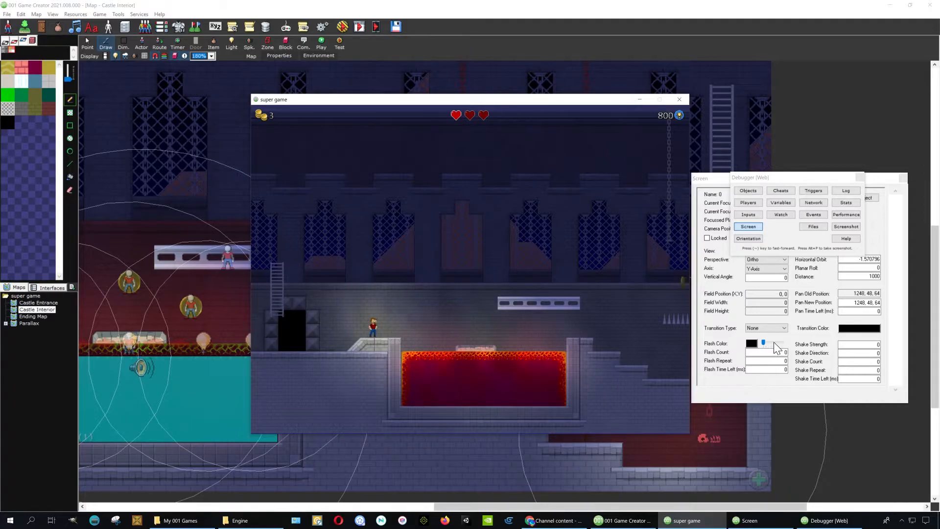
click(679, 99)
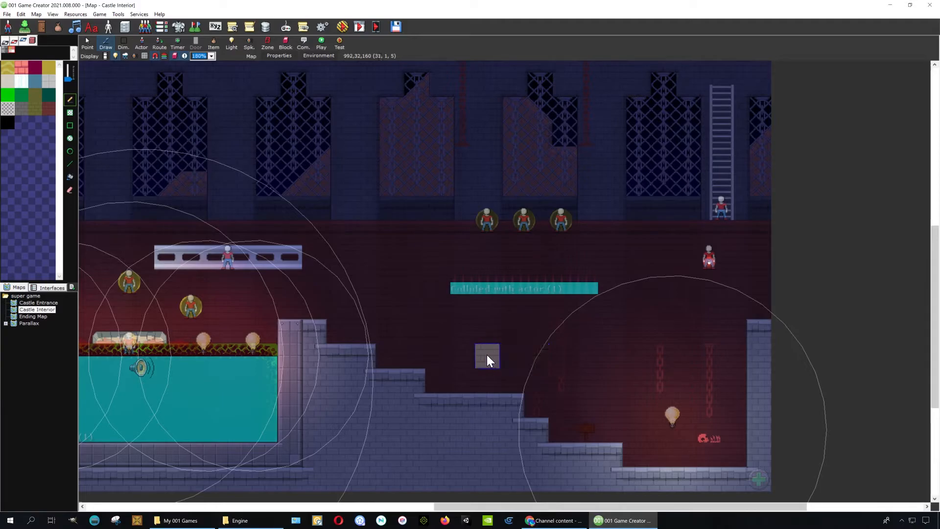
Step: Move the Hit Spike zone off the floating spikes to above the three coins, and deselect it
middle_drag(418, 299, 525, 265)
middle_drag(609, 282, 711, 292)
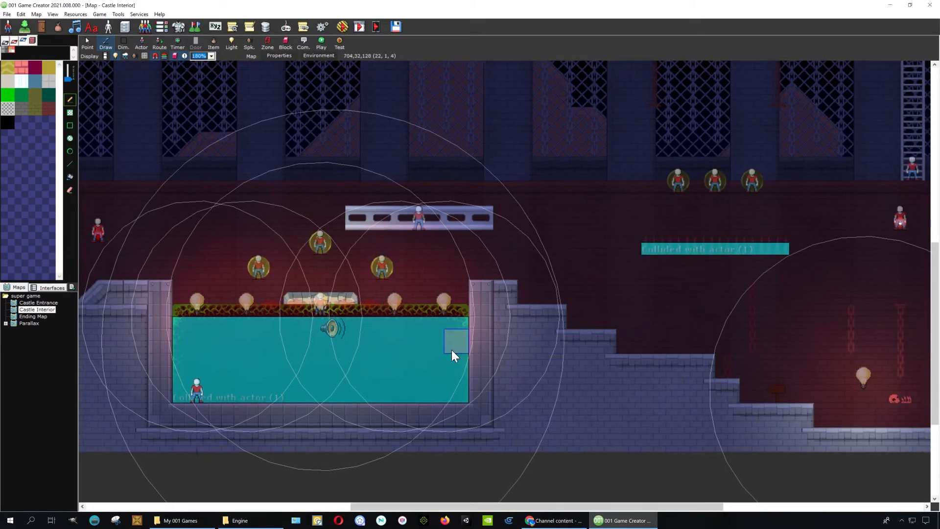
click(88, 43)
middle_drag(411, 330, 233, 321)
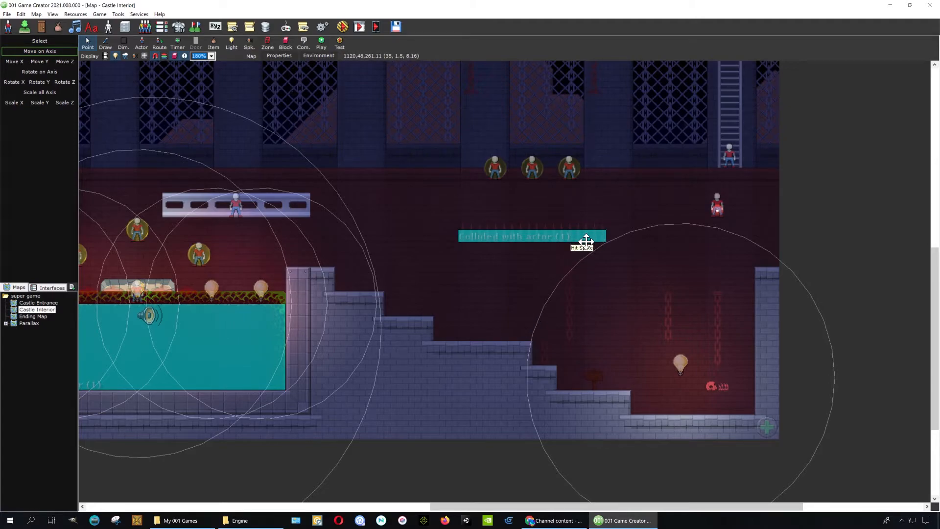
click(587, 241)
drag(586, 241, 611, 105)
click(539, 230)
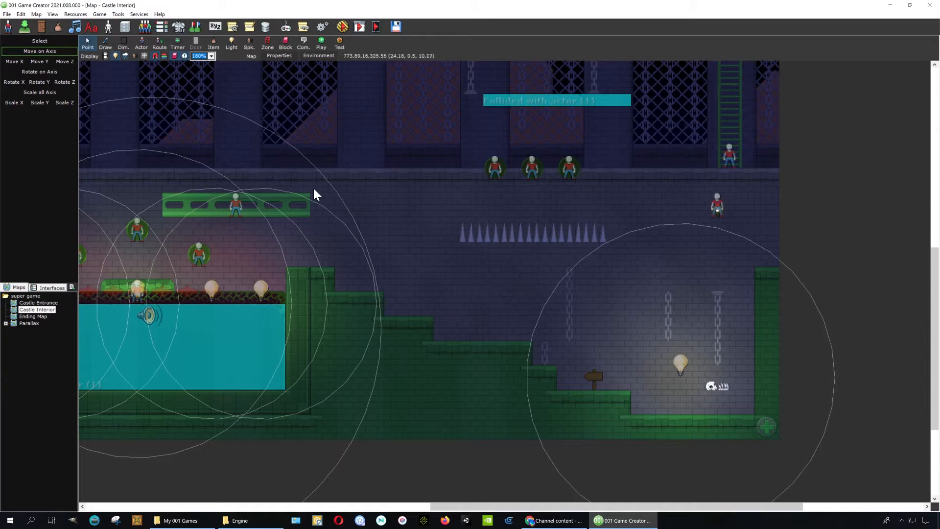
Step: Place the Hit Spike zone over the lower chamber and examine the script of its player collision trigger
drag(515, 104, 569, 320)
double_click(587, 315)
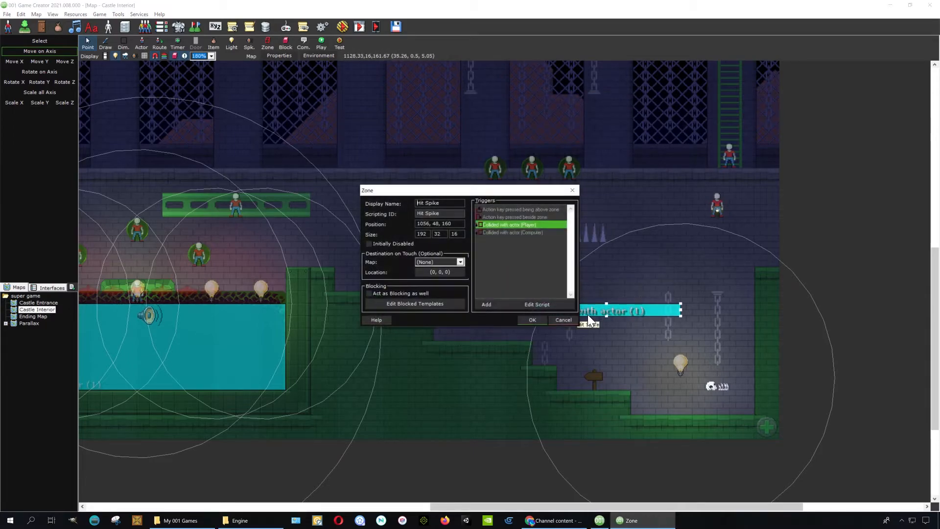
click(535, 304)
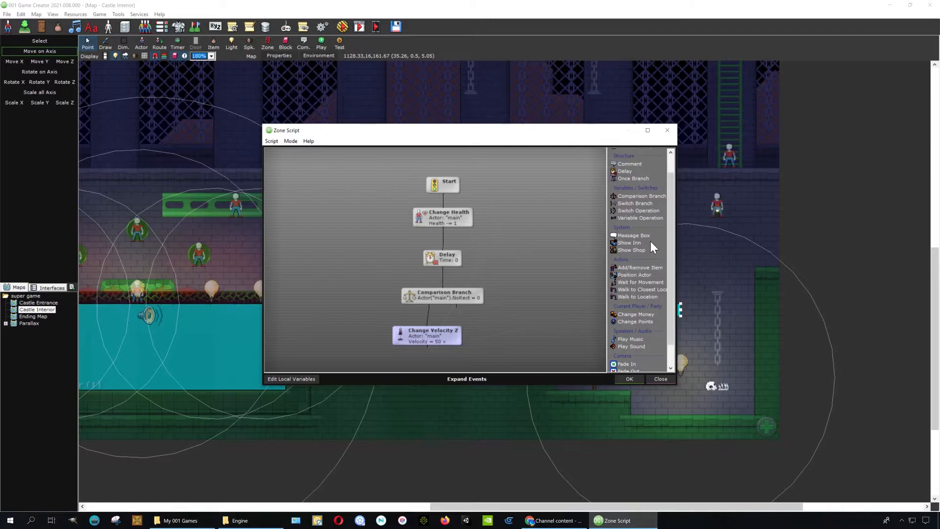
click(667, 130)
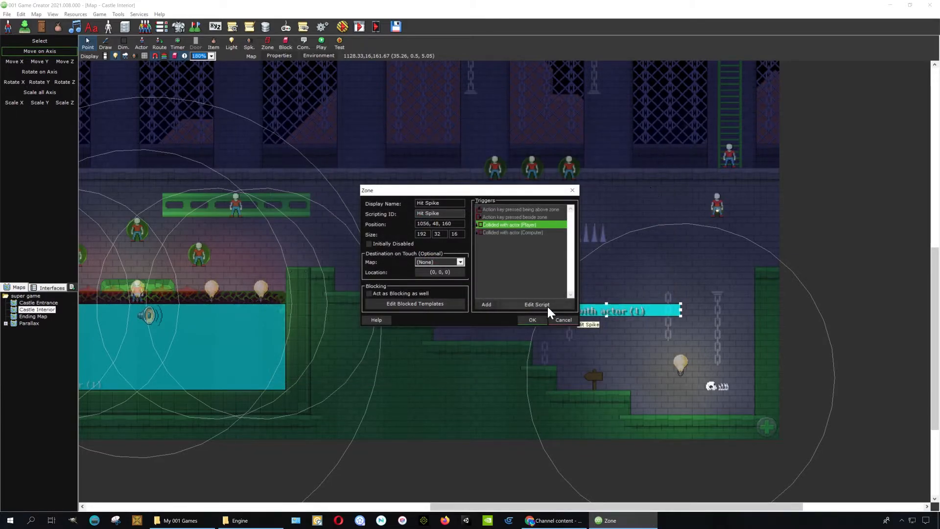
click(572, 191)
Step: Move the Hit Spike zone up beside the ladder, and deselect it
middle_drag(582, 330, 619, 337)
drag(635, 318, 675, 108)
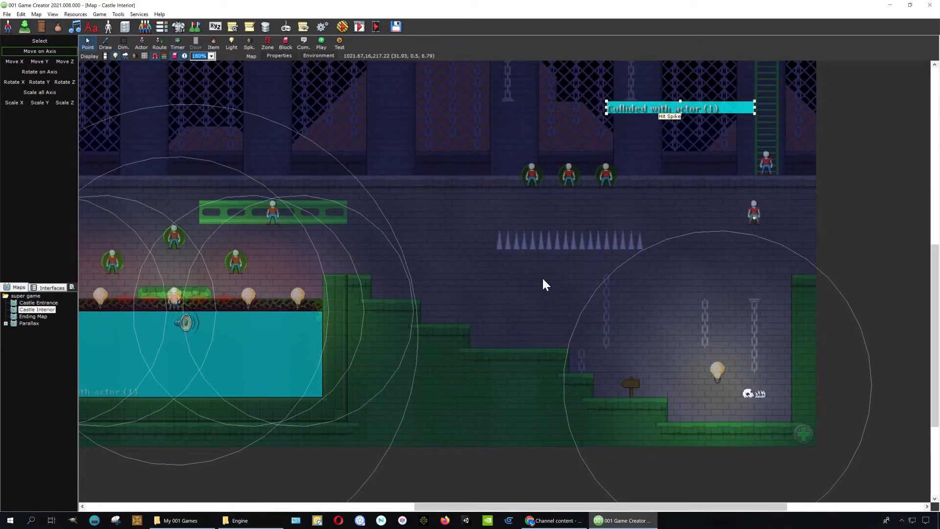
click(559, 247)
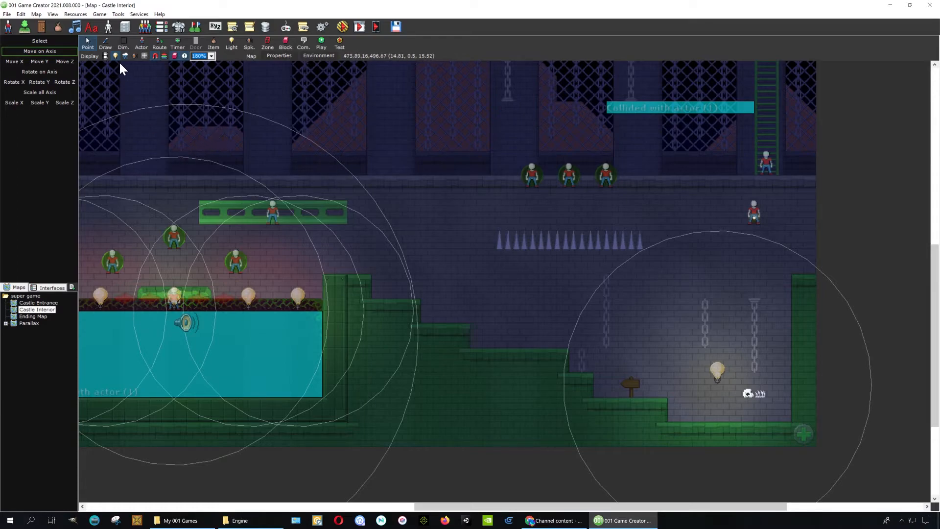
Step: Draw a row of upright spikes along the lower chamber's floor, and erase the floating row of spikes
click(107, 44)
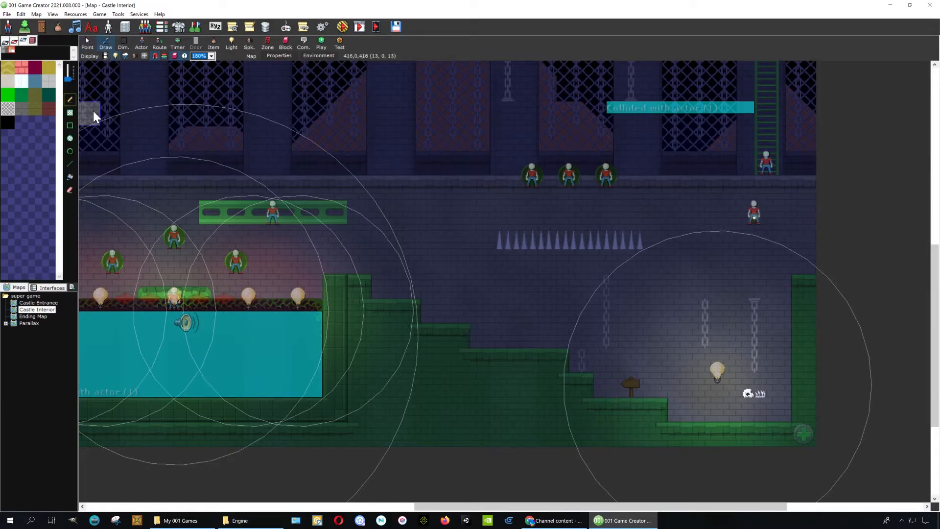
click(25, 39)
click(33, 51)
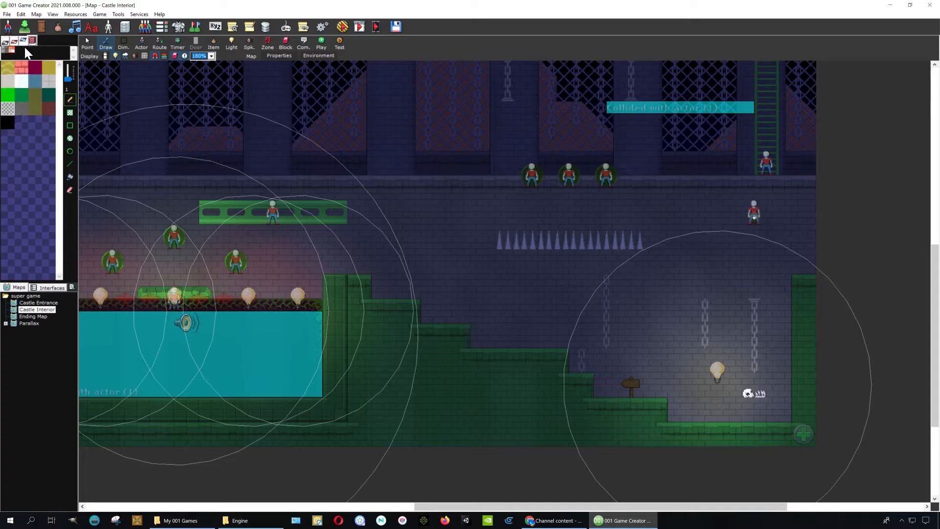
click(21, 65)
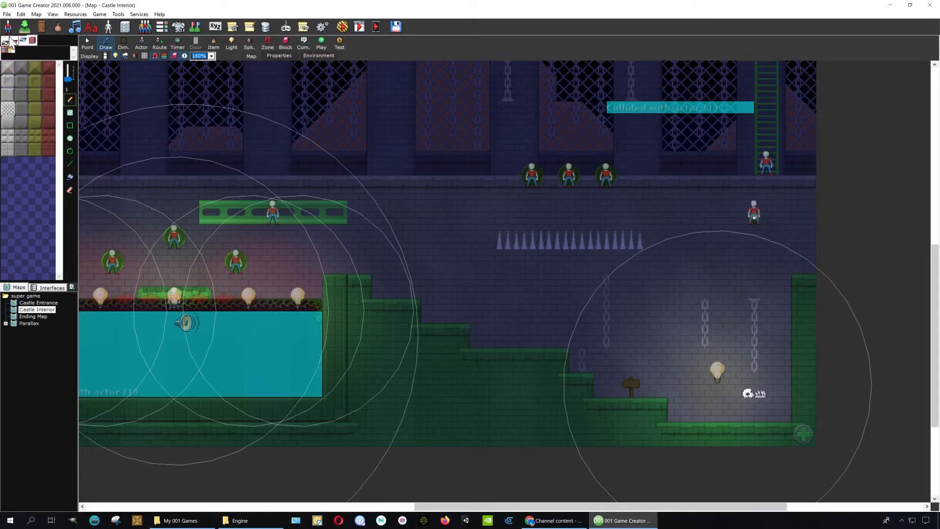
click(21, 41)
click(12, 45)
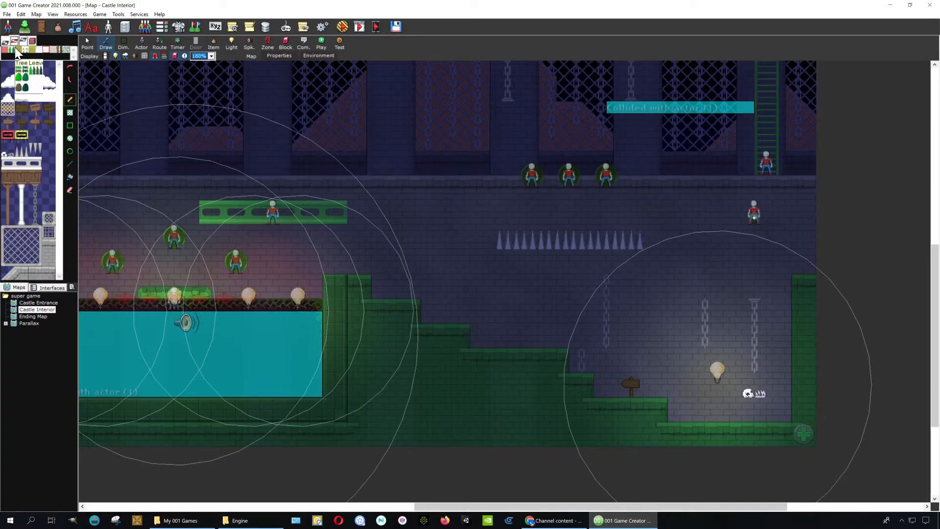
click(22, 149)
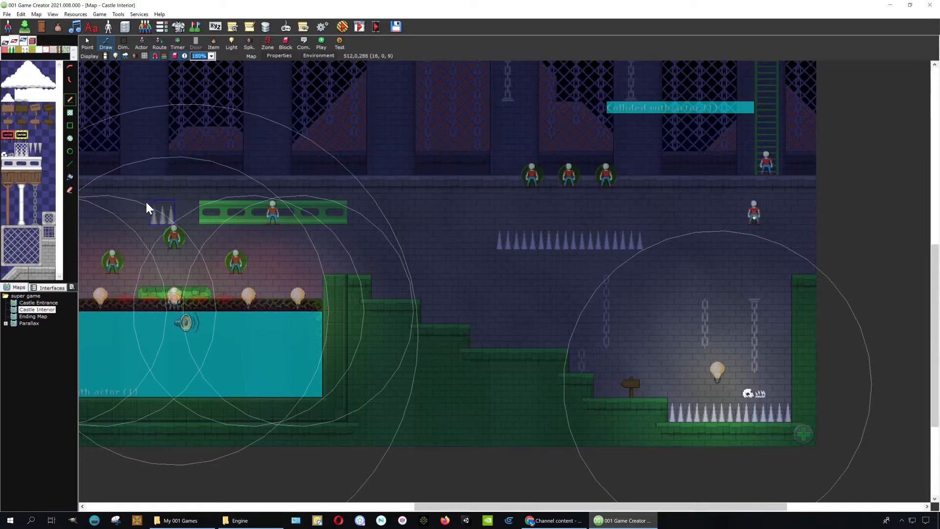
click(70, 190)
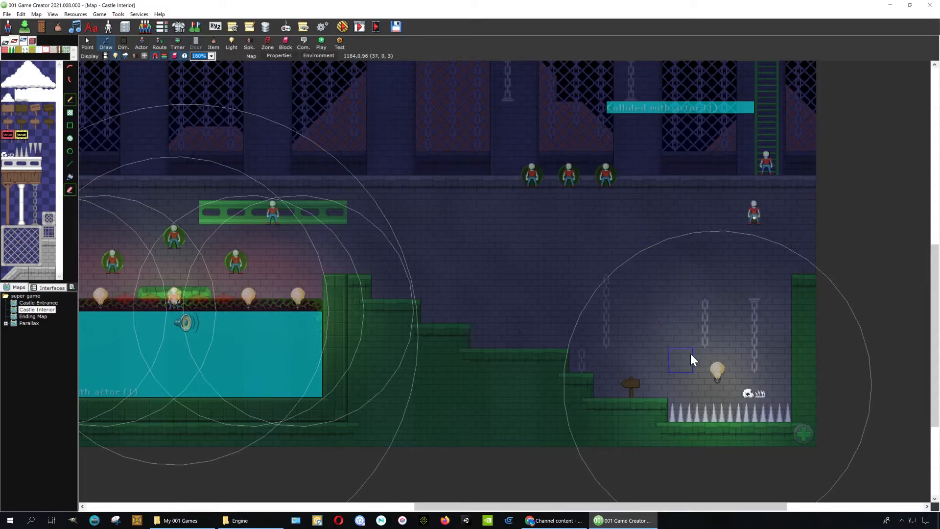
Step: Move the Hit Spike zone onto the new floor spikes, and resize it to cover their full width and height
click(92, 48)
drag(666, 109, 725, 404)
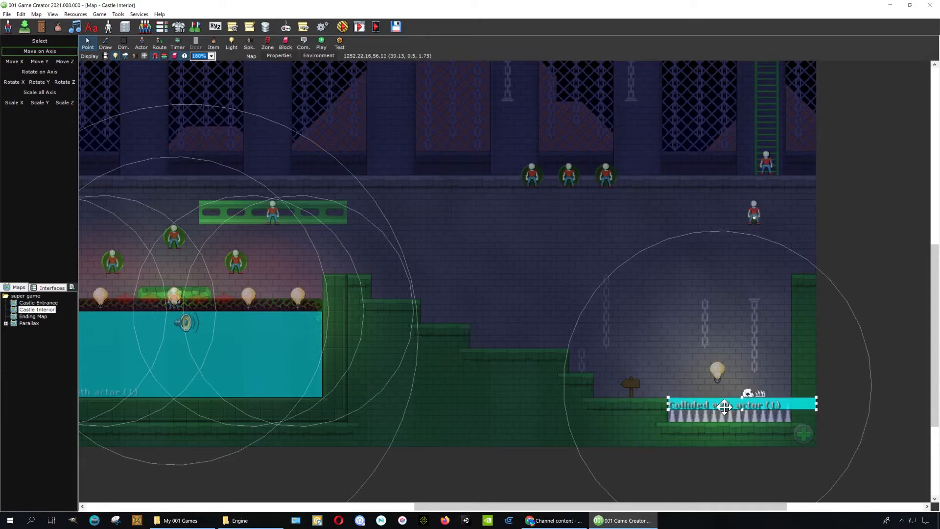
drag(816, 405, 792, 405)
drag(729, 409, 730, 422)
click(783, 431)
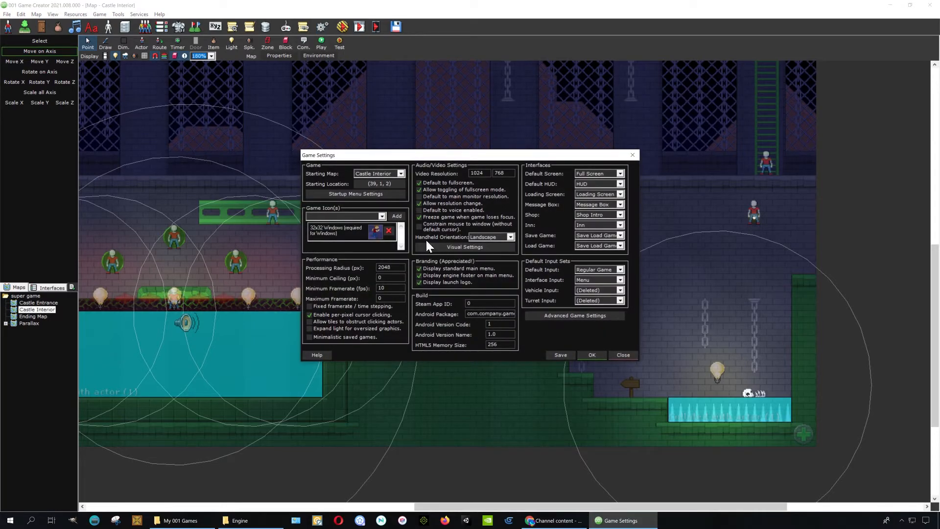
Step: Set the game's starting map to Castle Interior with the starting location at the foot of the stairs beside the sign
click(401, 173)
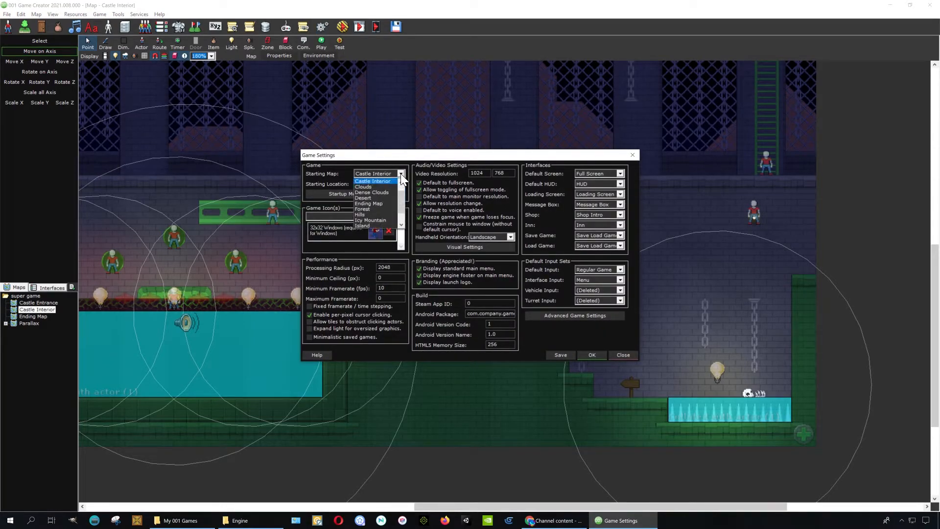
click(382, 181)
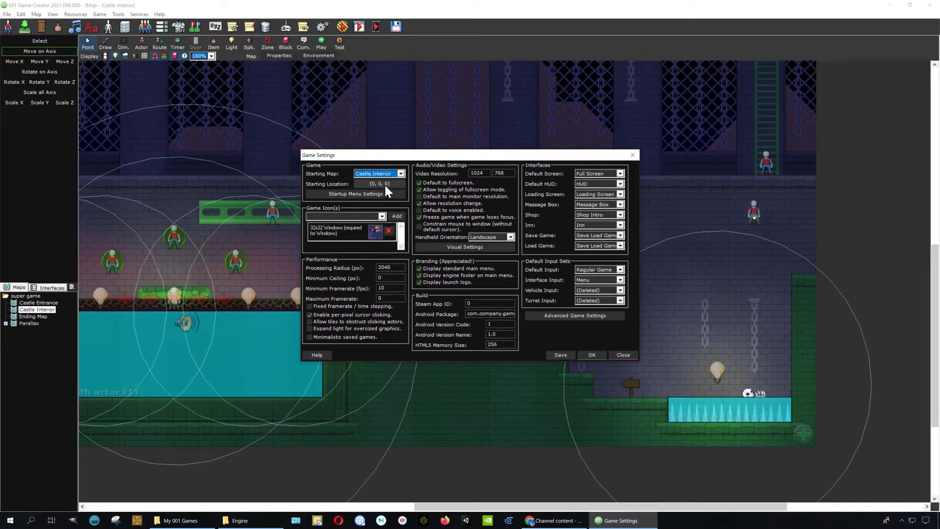
click(385, 184)
middle_drag(530, 277, 388, 315)
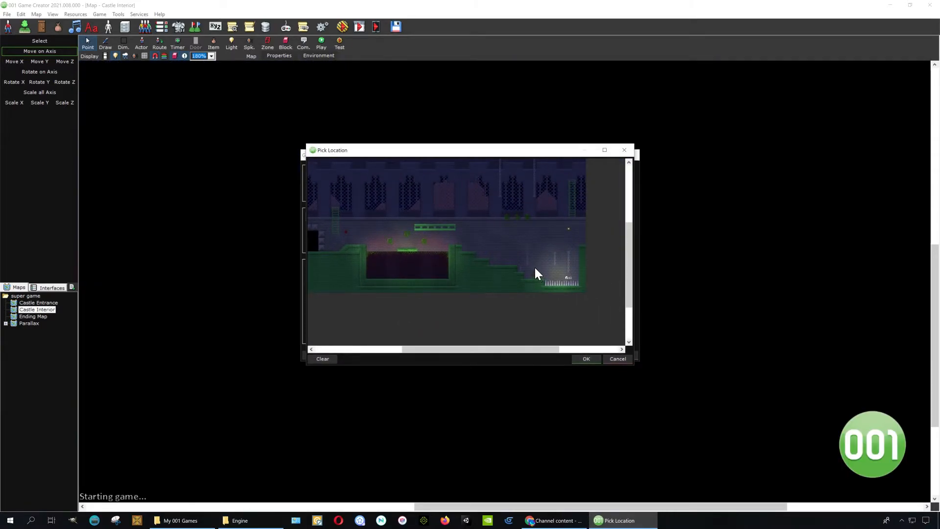
click(531, 273)
click(586, 358)
click(586, 355)
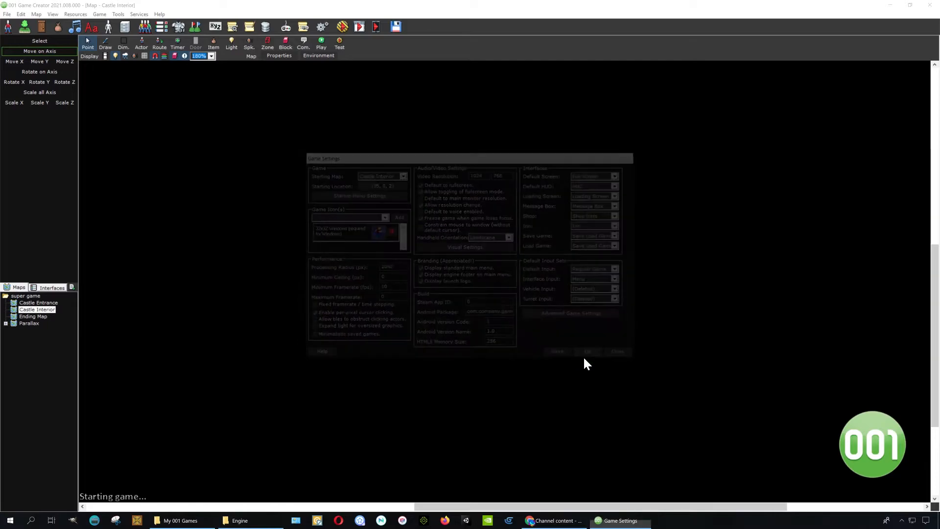
Step: Save the map, launch a test of the game with Web emulation, and dismiss the opening message
click(342, 27)
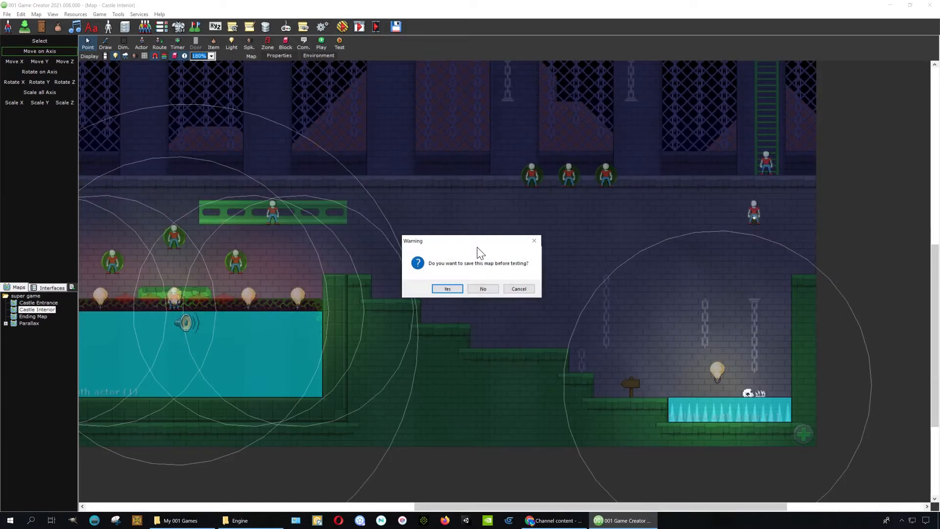
click(457, 288)
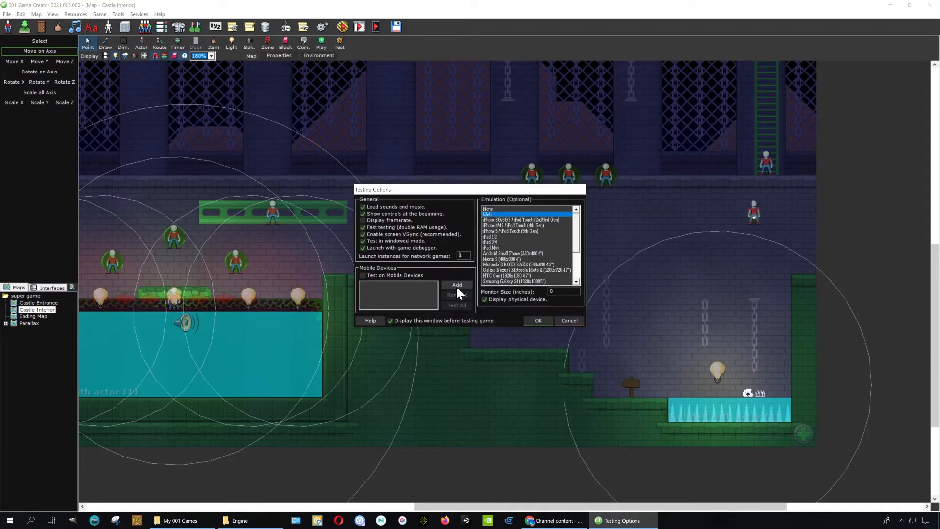
click(538, 322)
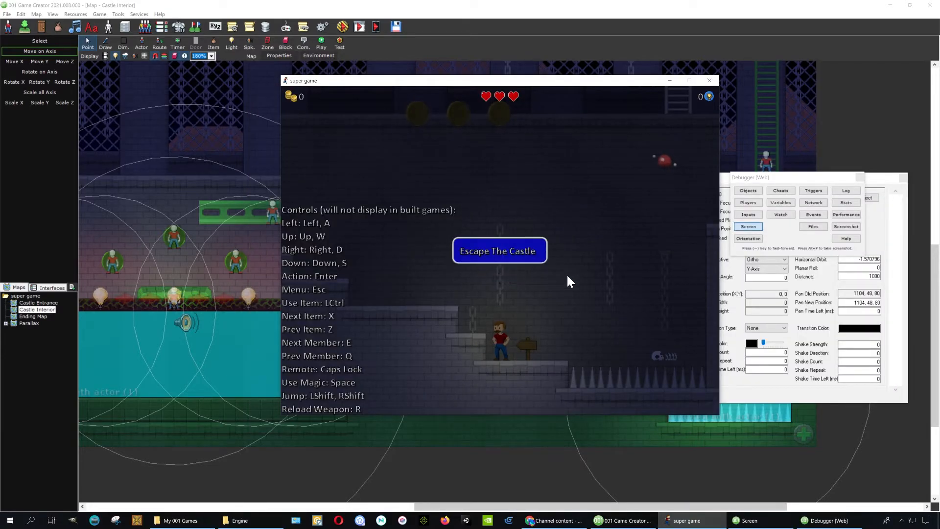
key(Return)
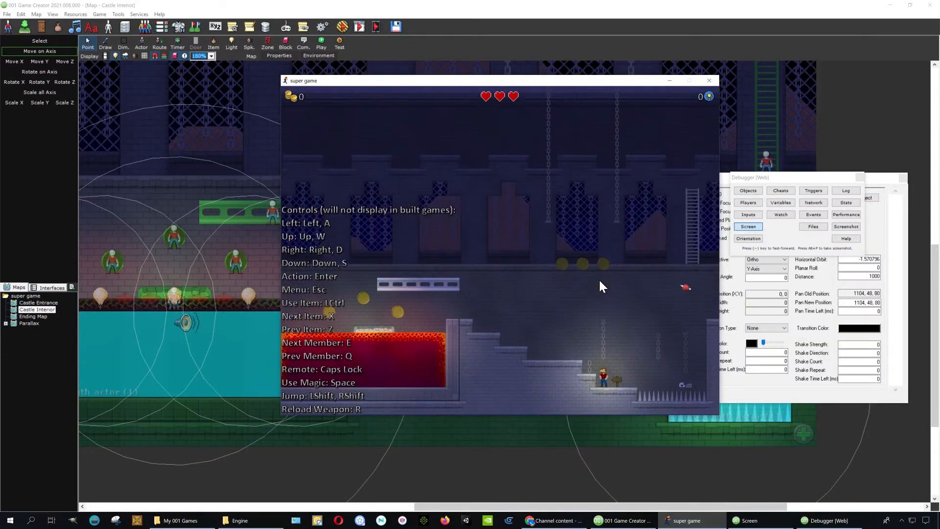
Step: Test the route by climbing the new stairs, landing on the platform above the lava, and crossing to the far side
key(Left)
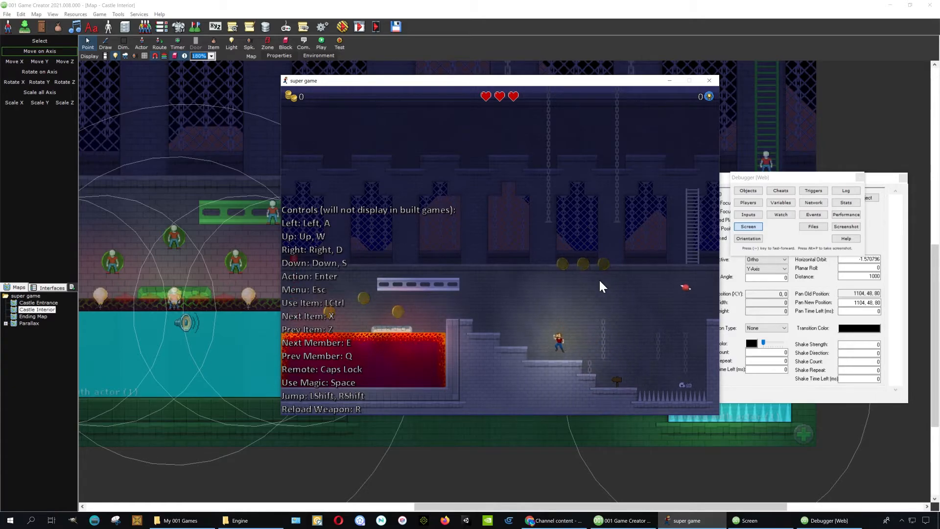
key(Left)
key(shift)
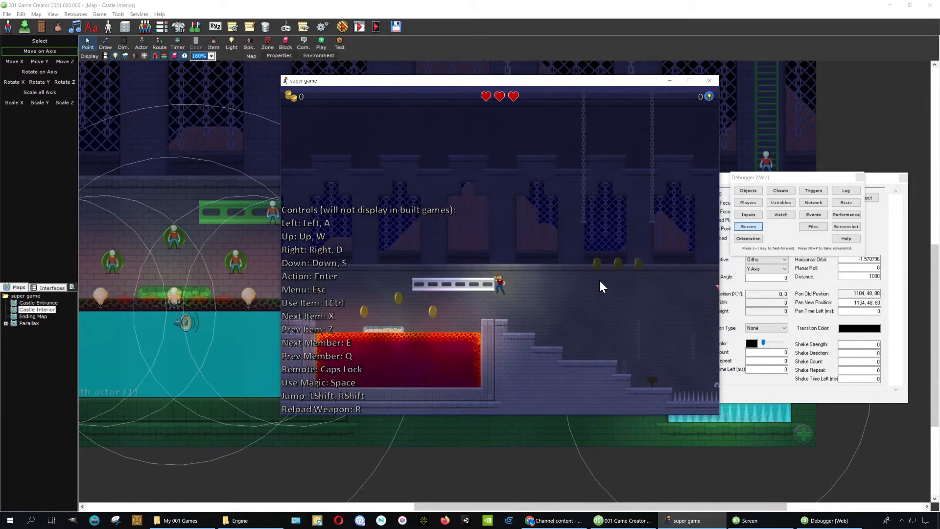
key(shift)
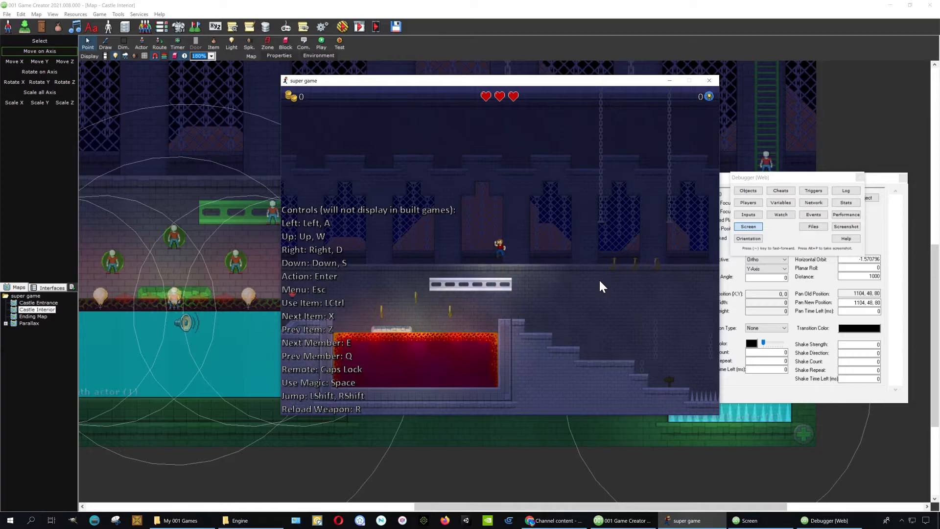
key(Right)
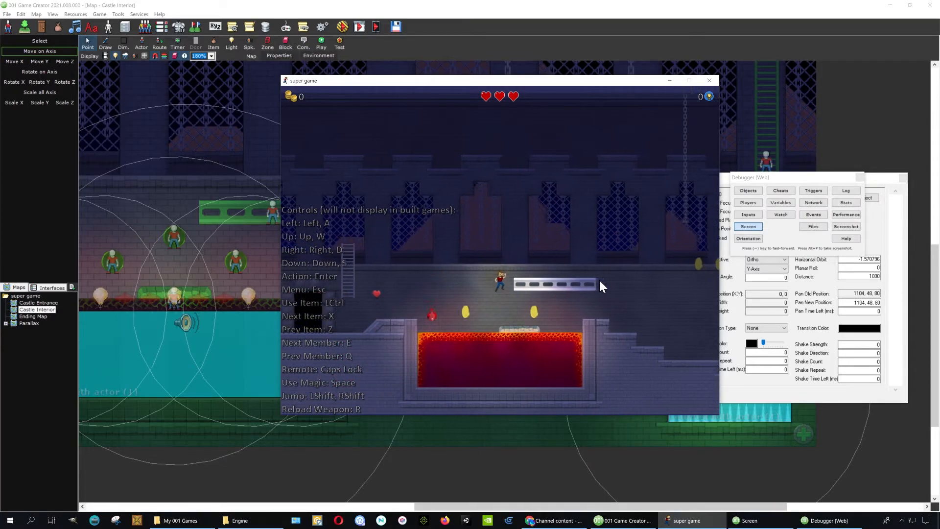
key(Left)
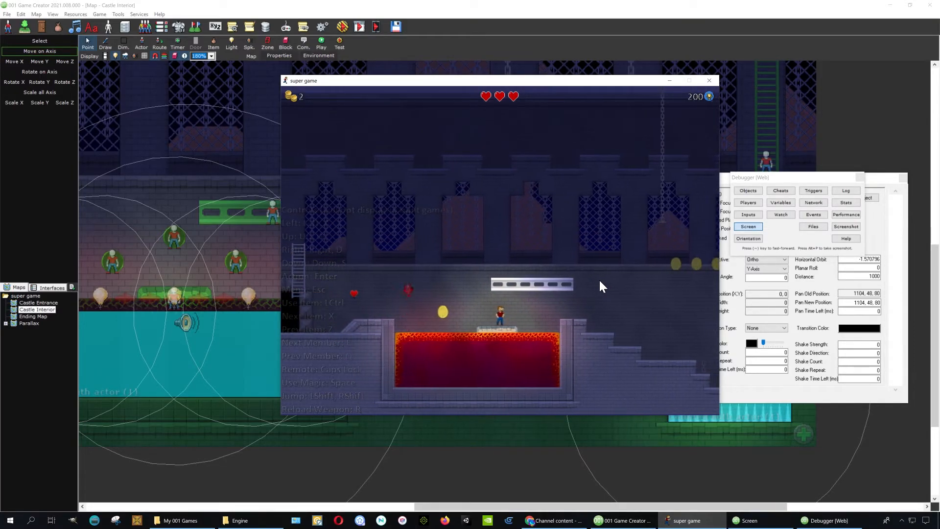
key(shift)
key(Left)
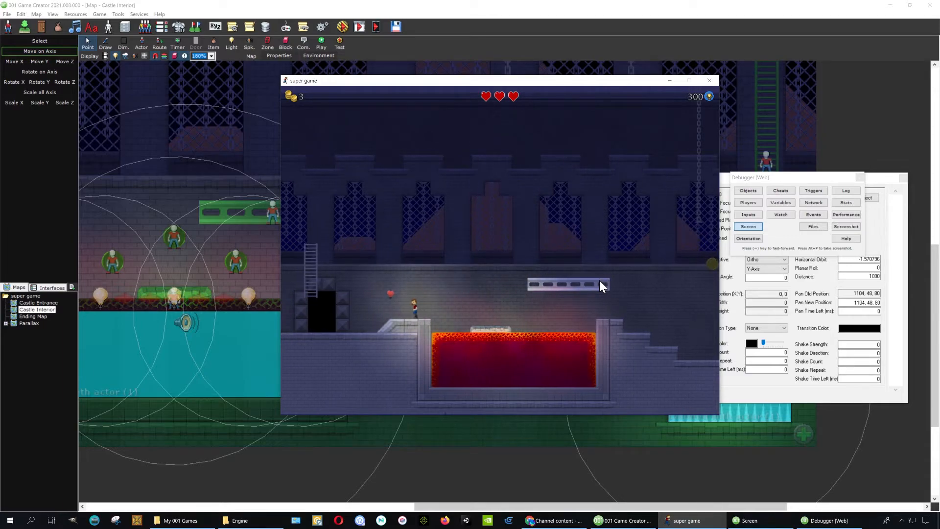
Step: Try moving and jumping around the ladder and doorway beyond the lava pit, and end the test
key(Up)
key(Up)
key(Right)
key(Left)
key(Right)
key(Right)
key(shift)
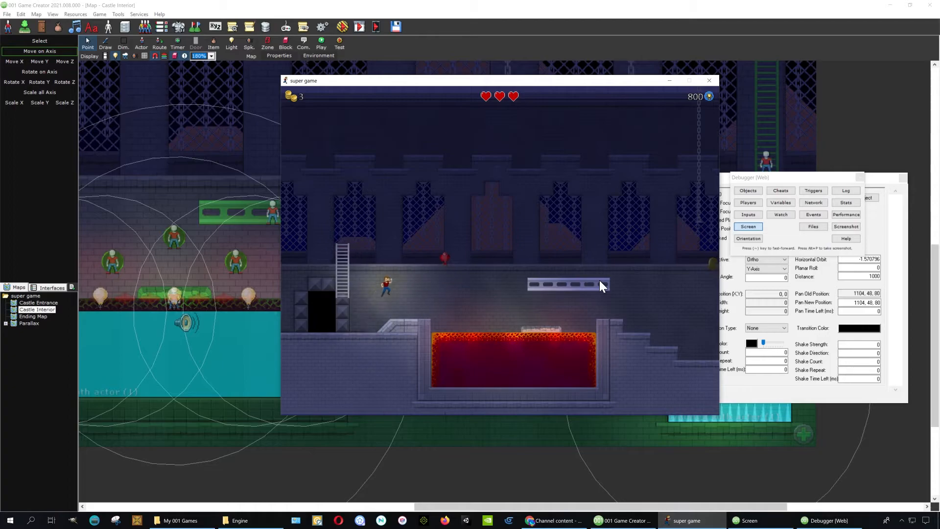
click(709, 81)
Step: Open the sprite library and look through its Moving Platforms and Body categories
middle_drag(506, 224, 623, 249)
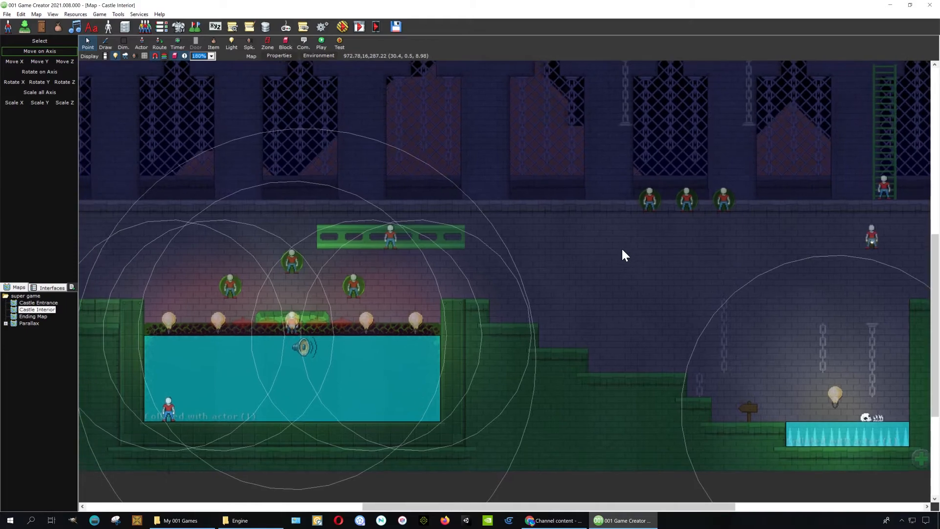
click(77, 15)
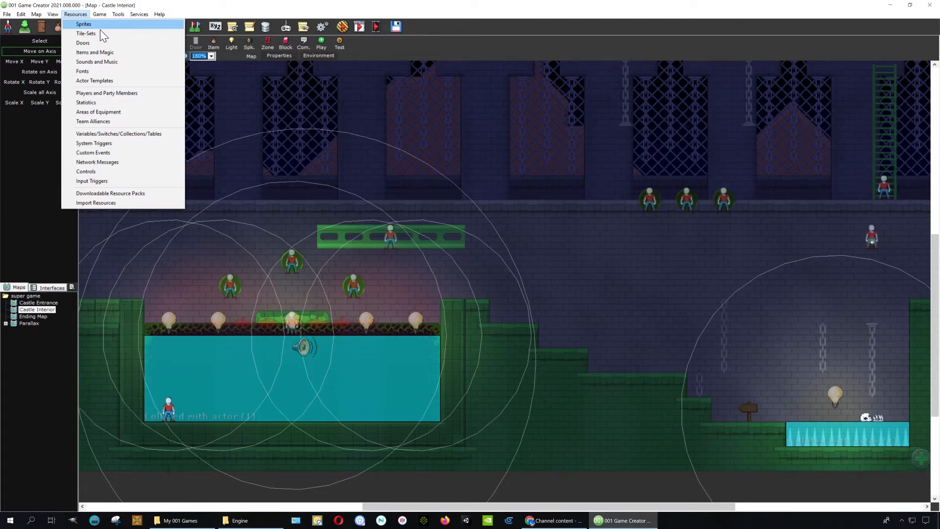
click(194, 109)
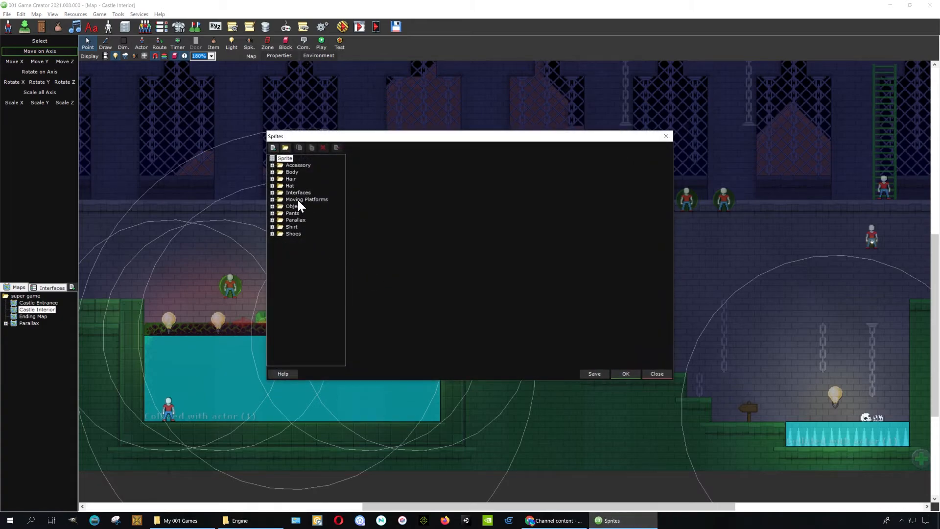
click(272, 199)
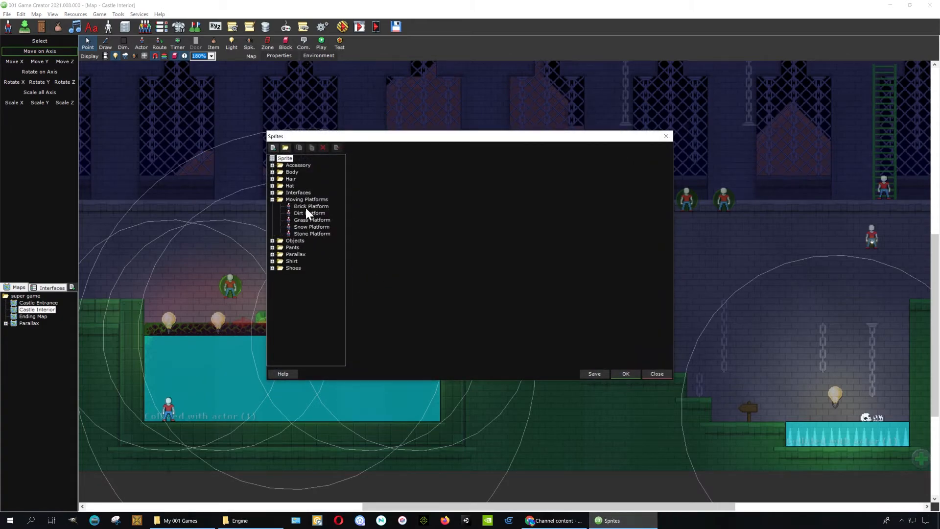
click(272, 199)
click(272, 172)
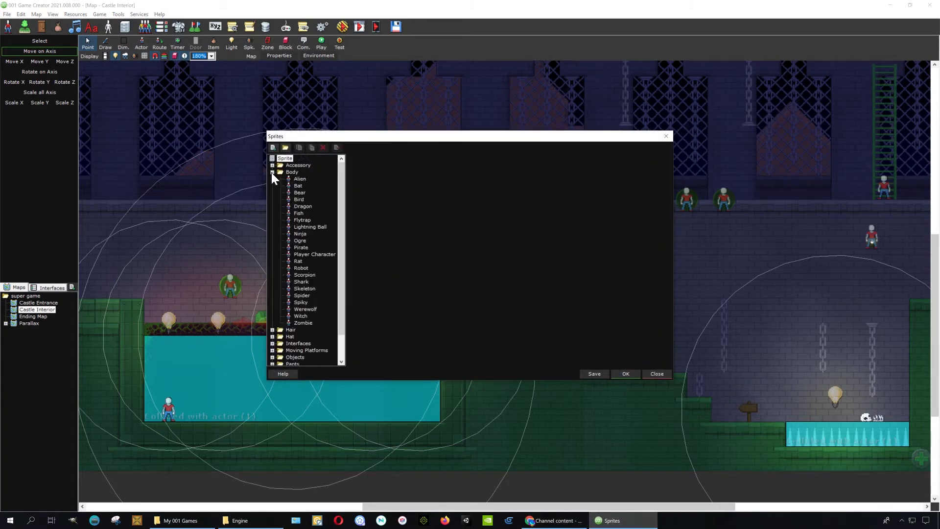
Step: Preview the Alien, Dragon, Ogre, Robot, Shark and Scorpion body sprites
click(300, 179)
click(302, 207)
click(300, 240)
click(301, 268)
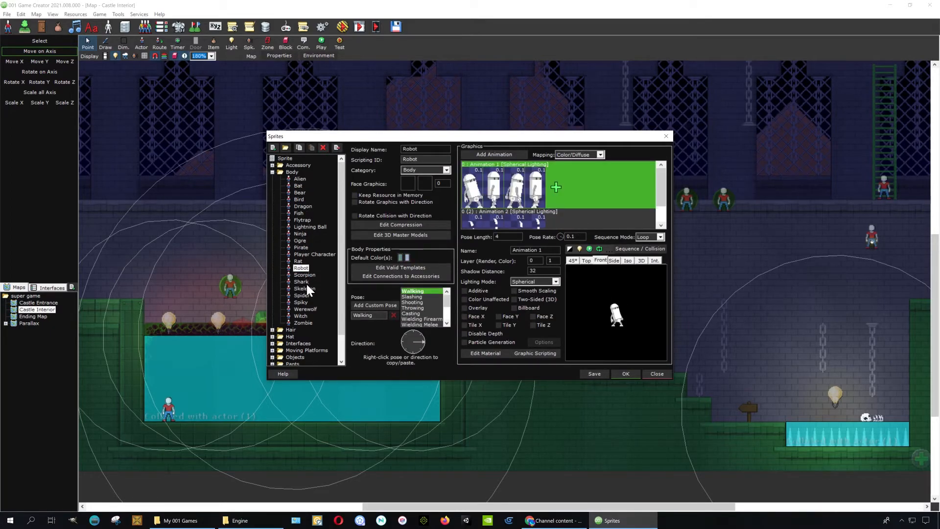
click(304, 283)
click(306, 275)
click(301, 267)
Step: Examine the Player Character sprite's Idle and Jumping poses, and close the sprite library
click(326, 255)
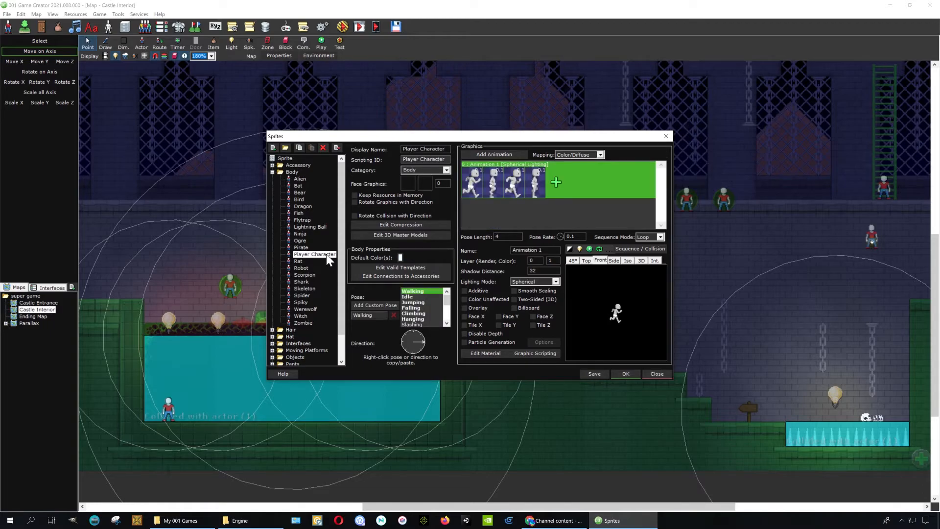
click(410, 297)
click(413, 301)
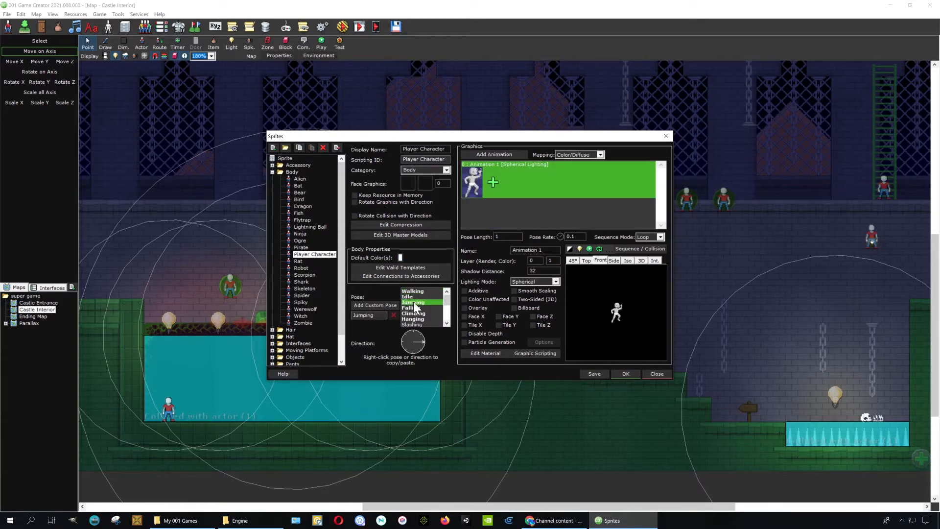
click(665, 137)
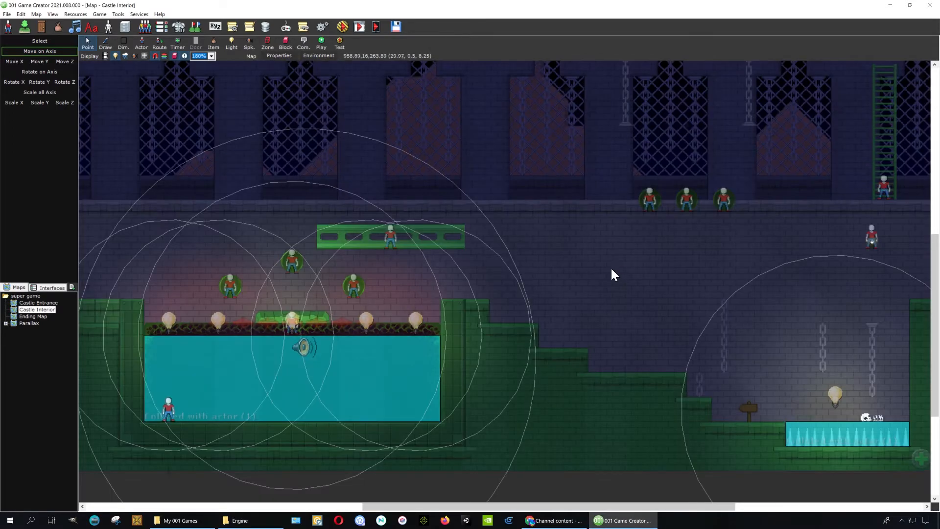
Step: Launch another test of the game with the existing testing options
middle_drag(785, 319, 673, 321)
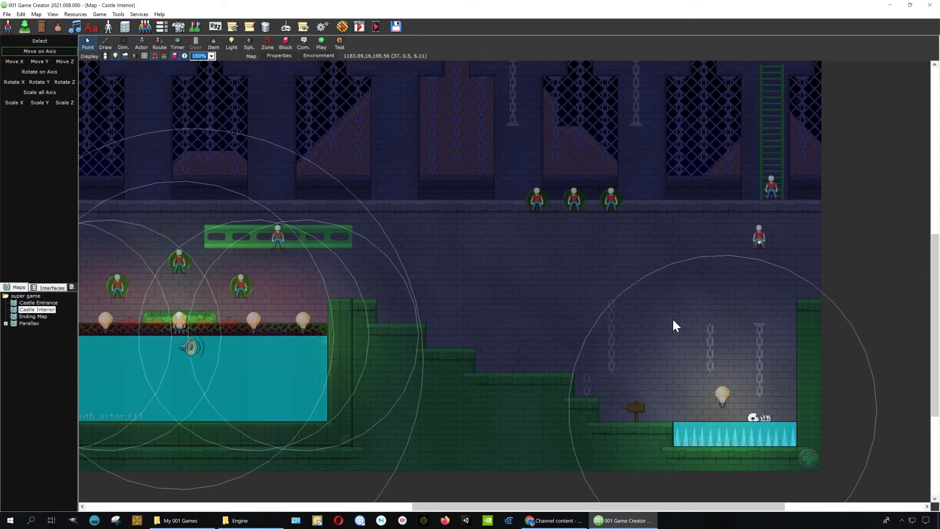
middle_drag(460, 291, 600, 307)
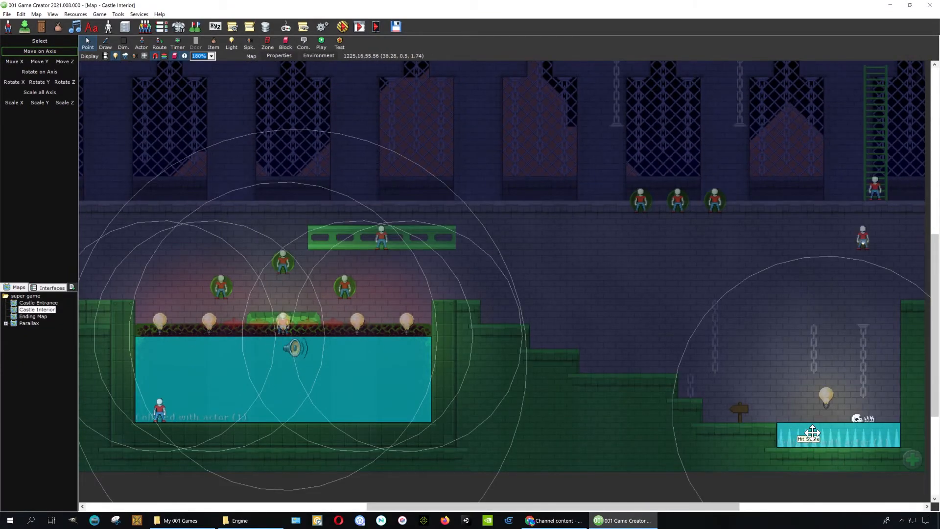
click(344, 30)
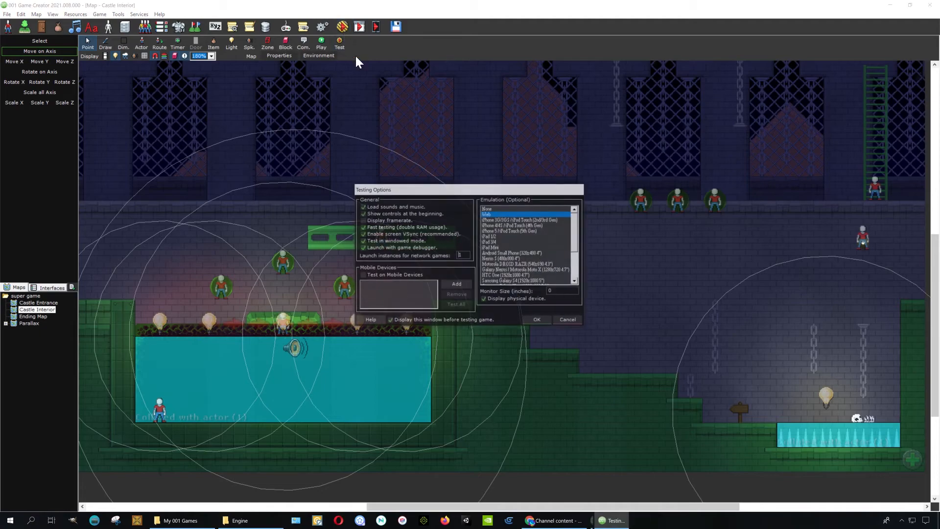
click(539, 321)
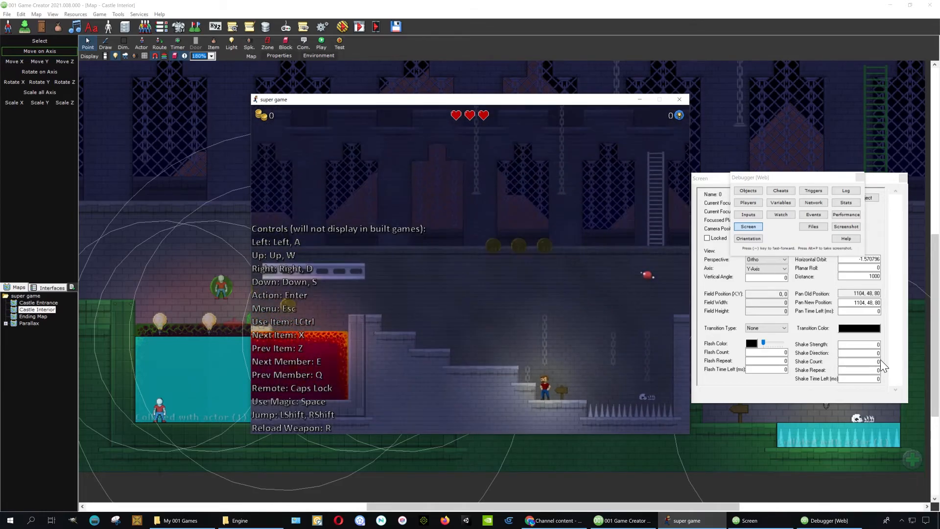
Step: Test the relocated spike zone by repeatedly moving the character onto the floor spikes and back, and end the test
key(Right)
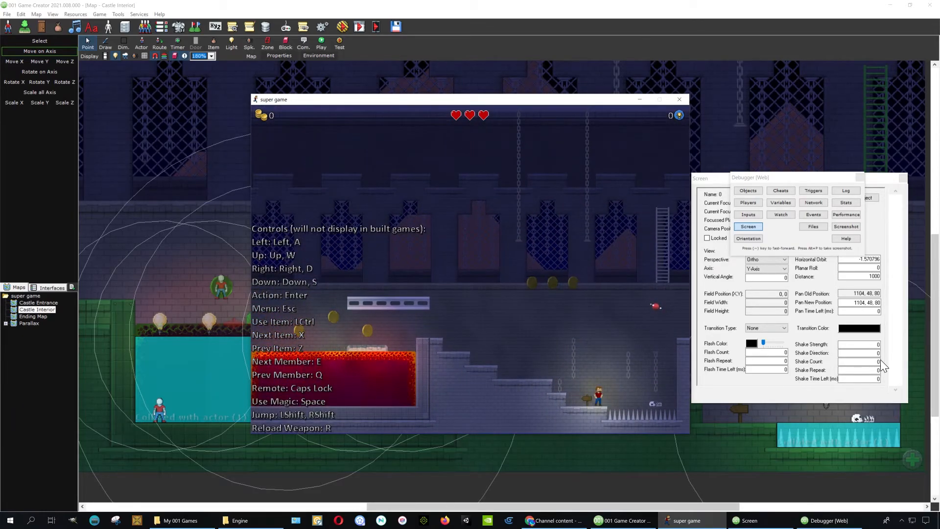
key(shift)
key(Right)
key(shift)
key(Left)
key(shift)
key(Left)
key(Left)
key(Right)
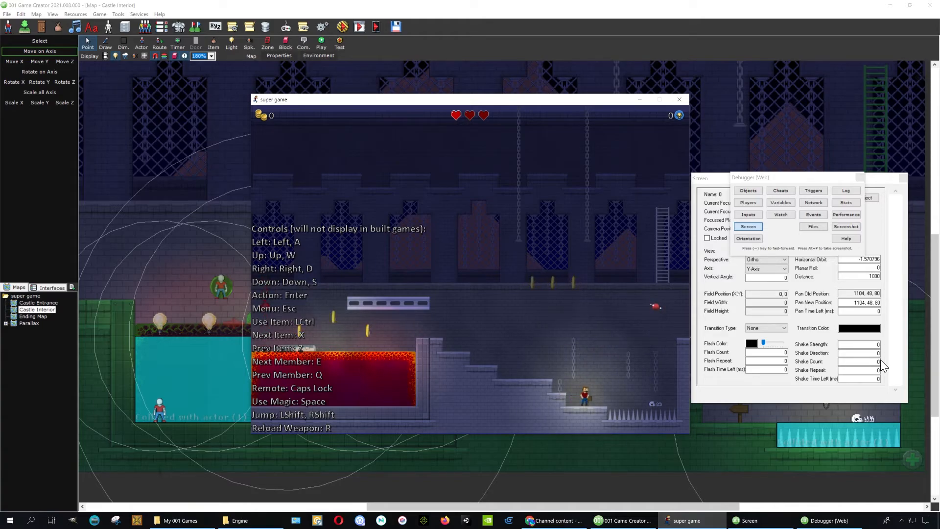
key(Right)
key(shift)
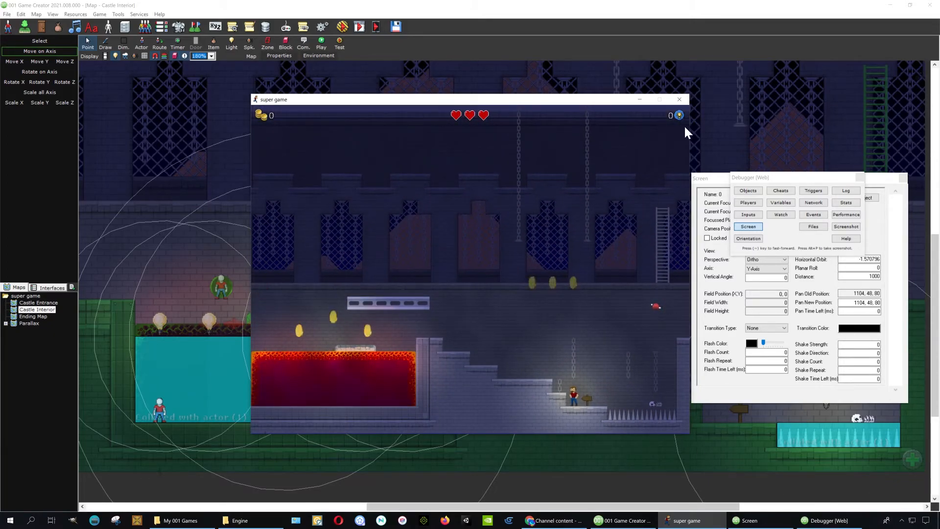
click(679, 100)
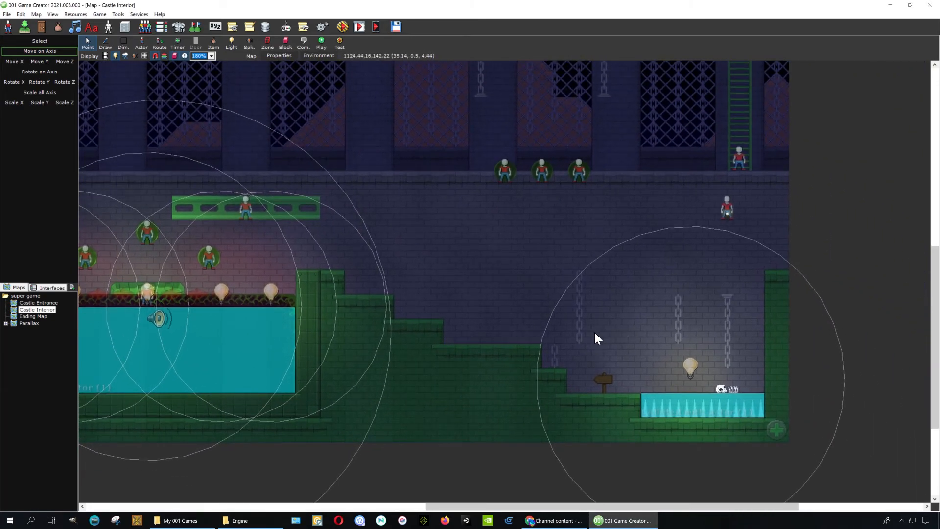
Step: Select the actor collision zone covering the lava pit
middle_drag(502, 297, 528, 333)
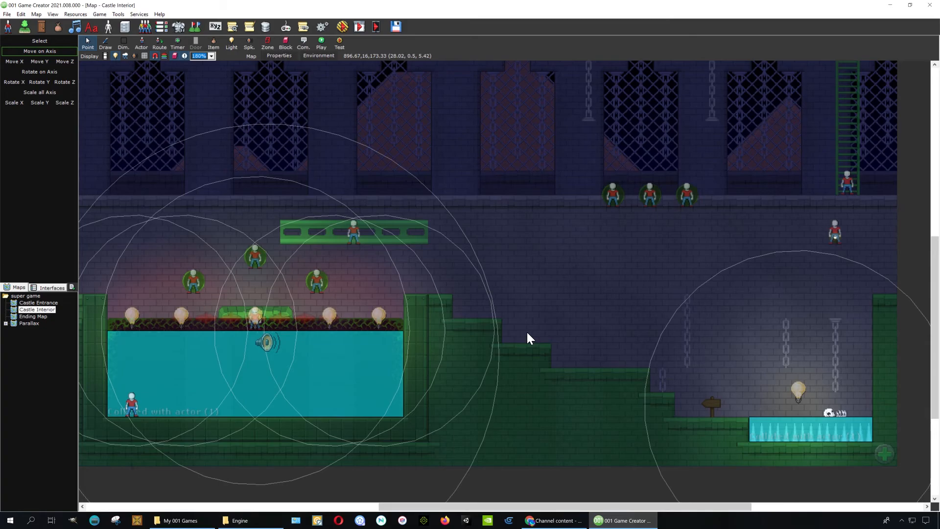
middle_drag(528, 331, 684, 274)
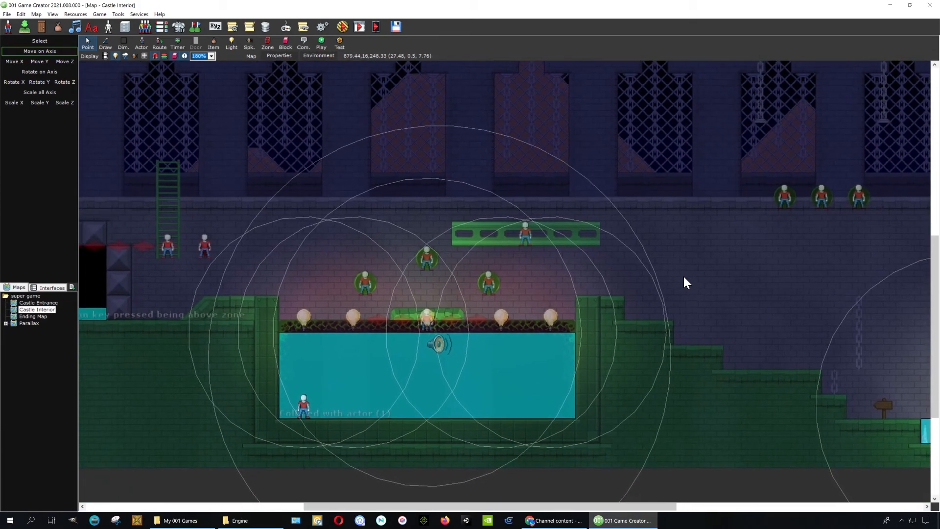
click(538, 357)
drag(551, 338, 540, 356)
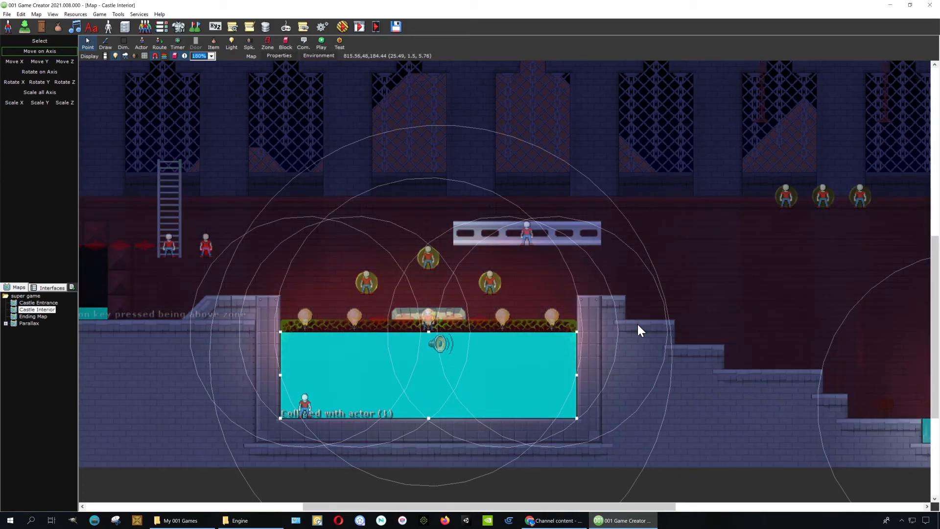
middle_drag(641, 328, 733, 327)
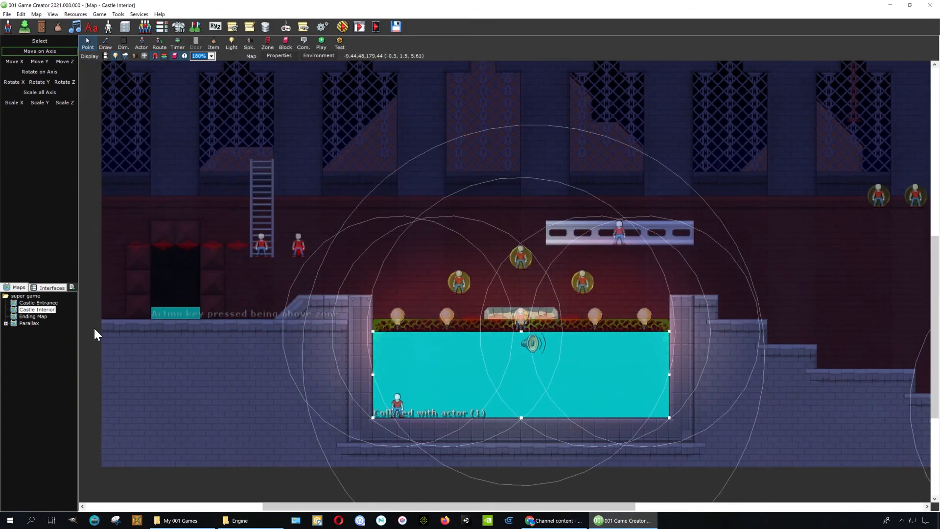
right_click(46, 312)
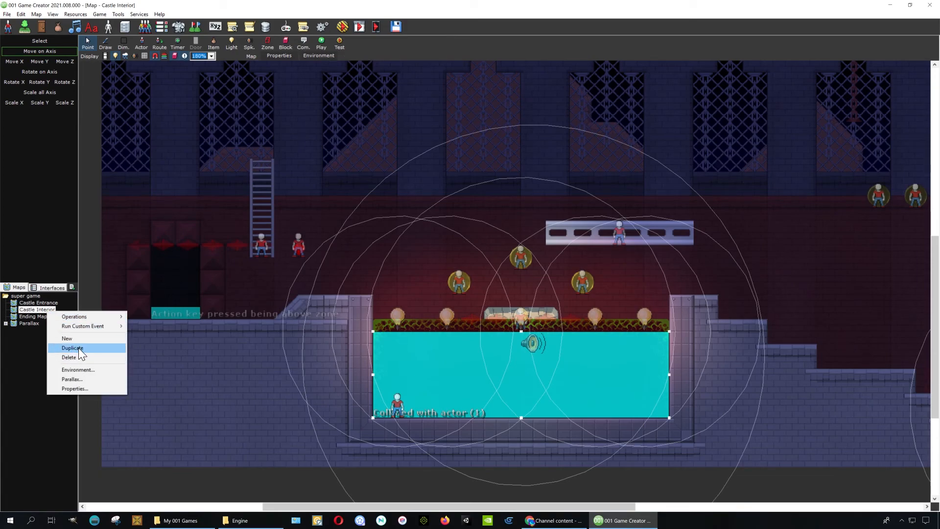
click(214, 282)
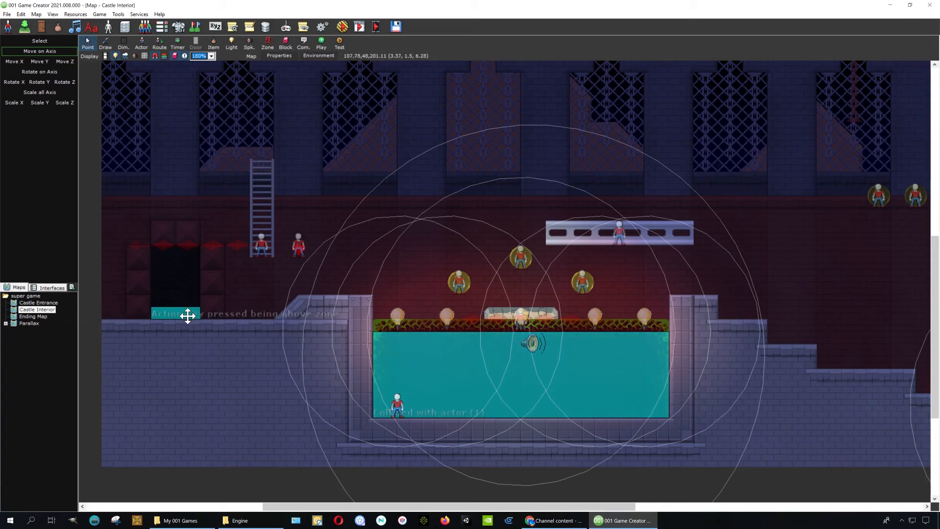
Step: Examine the Transport Player event in the script of the zone at the castle door, and close the dialogs without changes
double_click(186, 316)
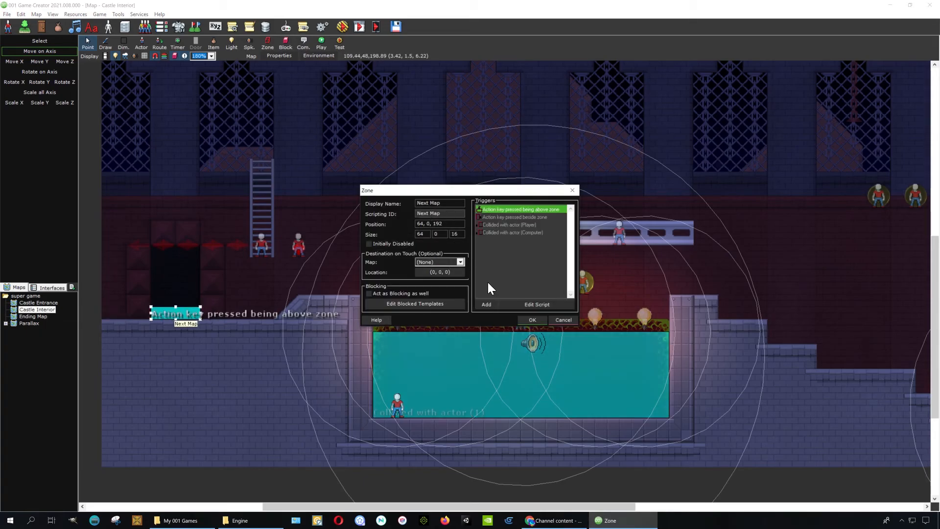
click(528, 305)
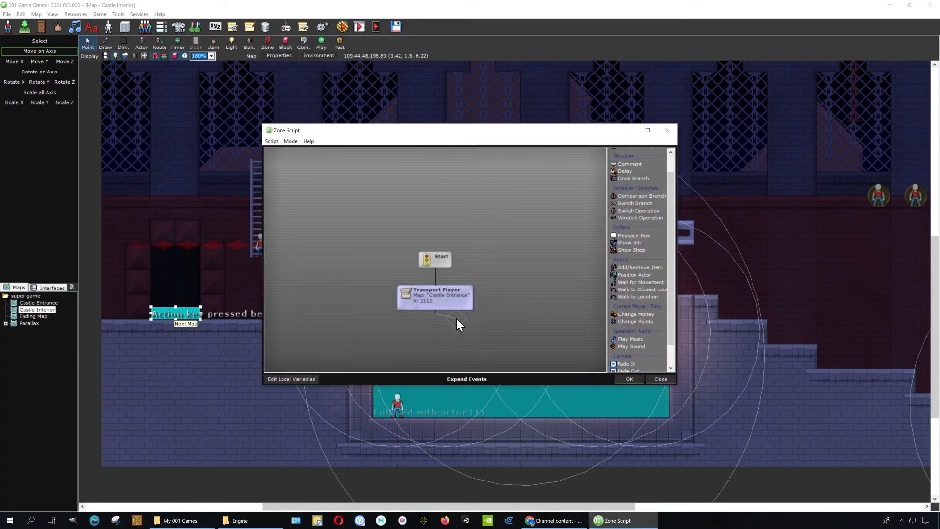
mouse_move(461, 305)
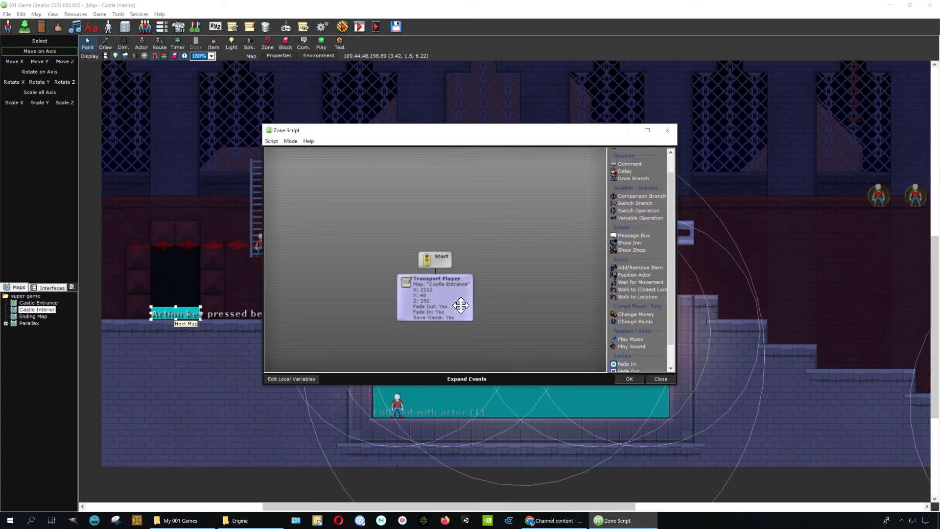
double_click(460, 305)
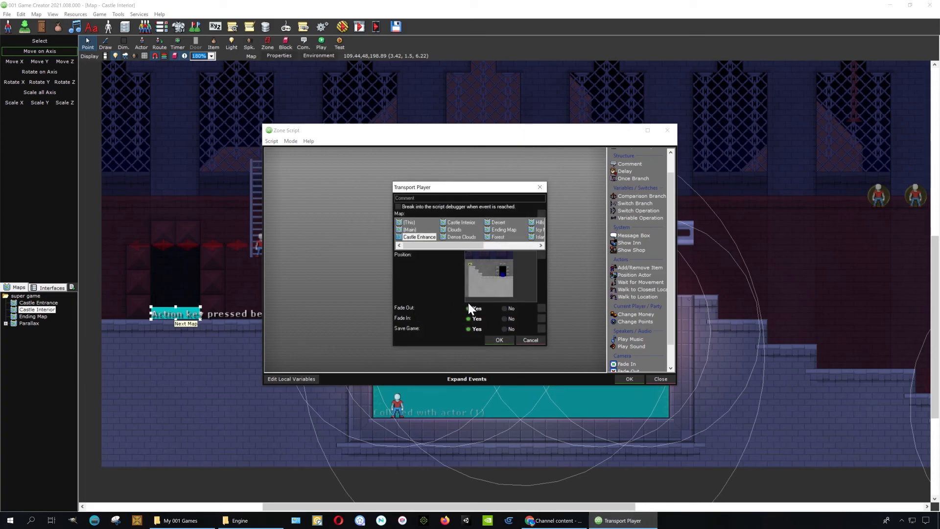
click(531, 340)
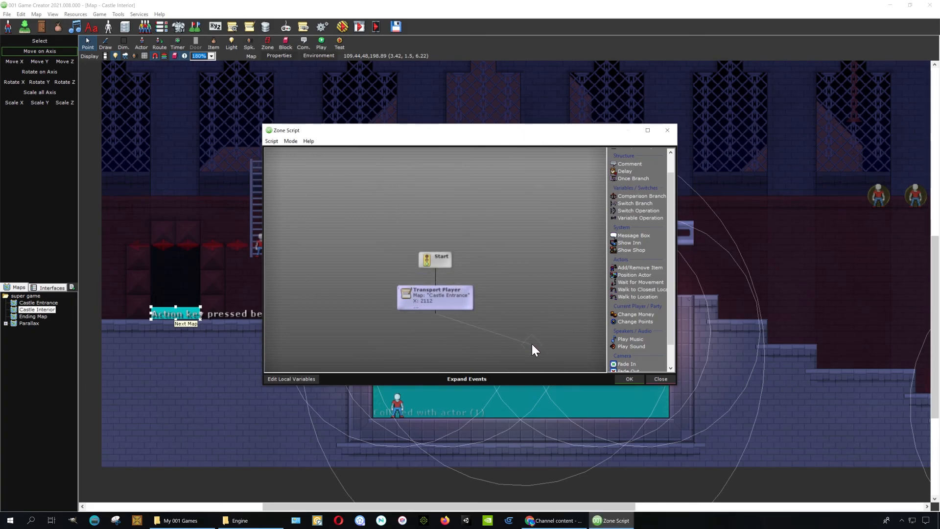
click(668, 378)
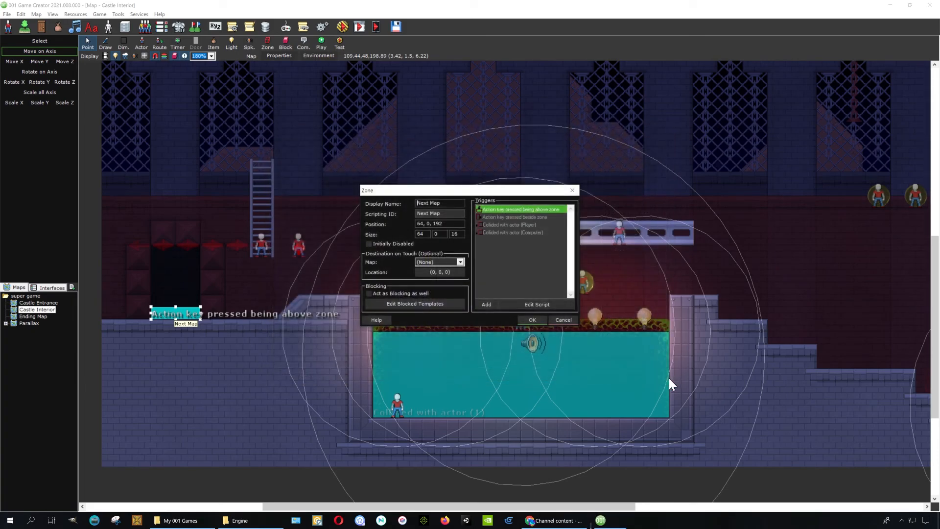
click(572, 320)
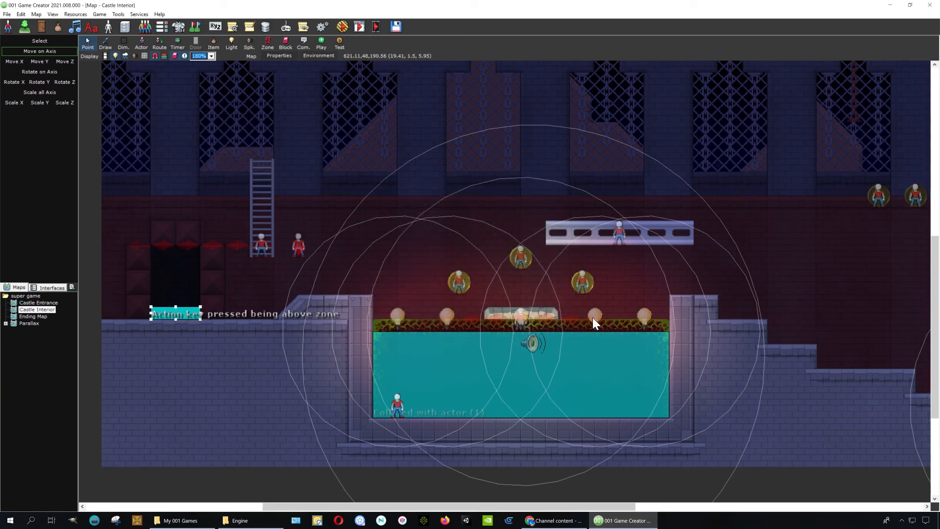
middle_drag(815, 263, 419, 289)
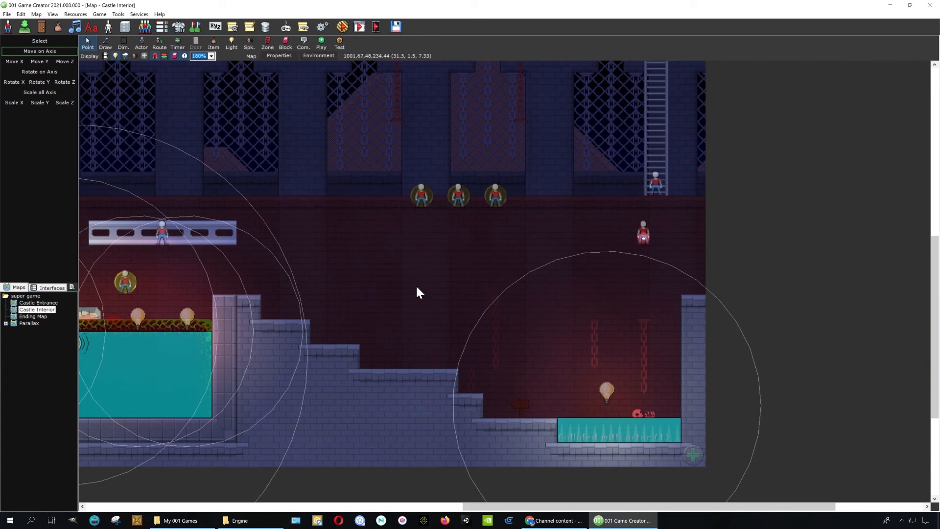
middle_drag(416, 292, 473, 284)
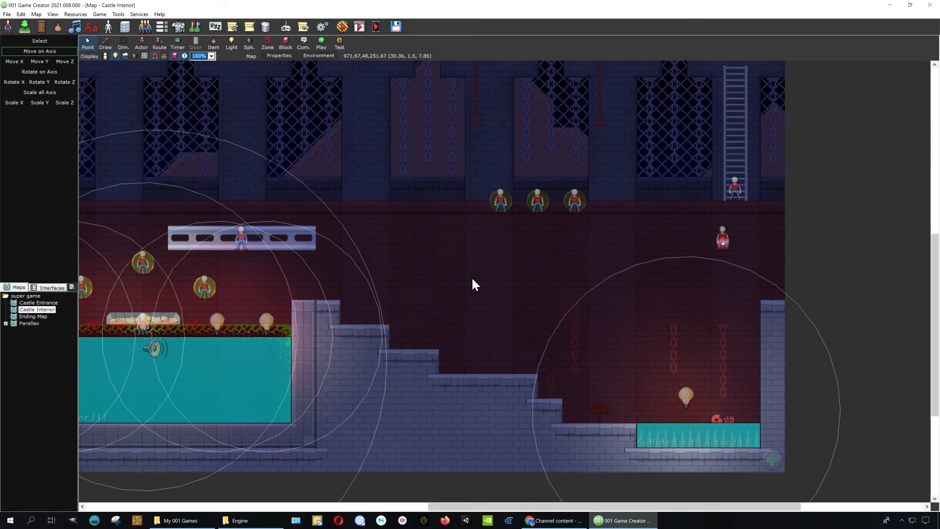
middle_drag(455, 325, 673, 342)
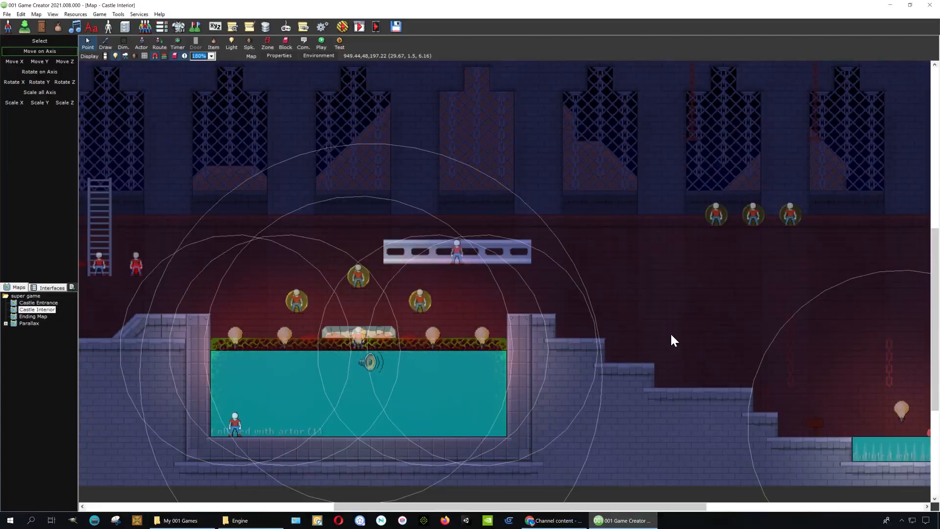